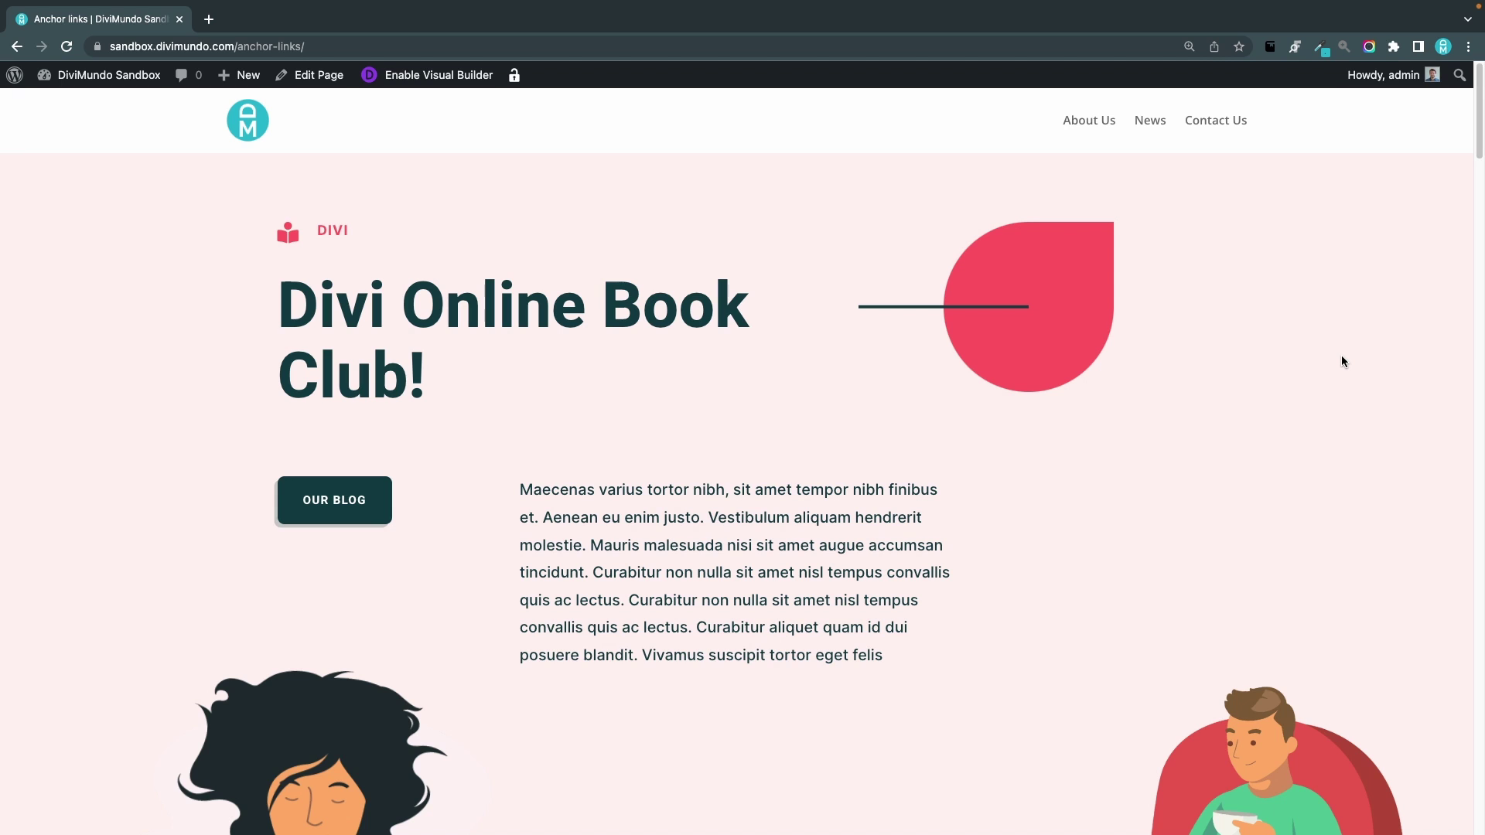
Enable the Visual Builder on the Anchor links page and open the Club Blog section's settings
{"action": "scroll", "coordinate": [1155, 403], "scroll_direction": "down", "scroll_amount": 20}
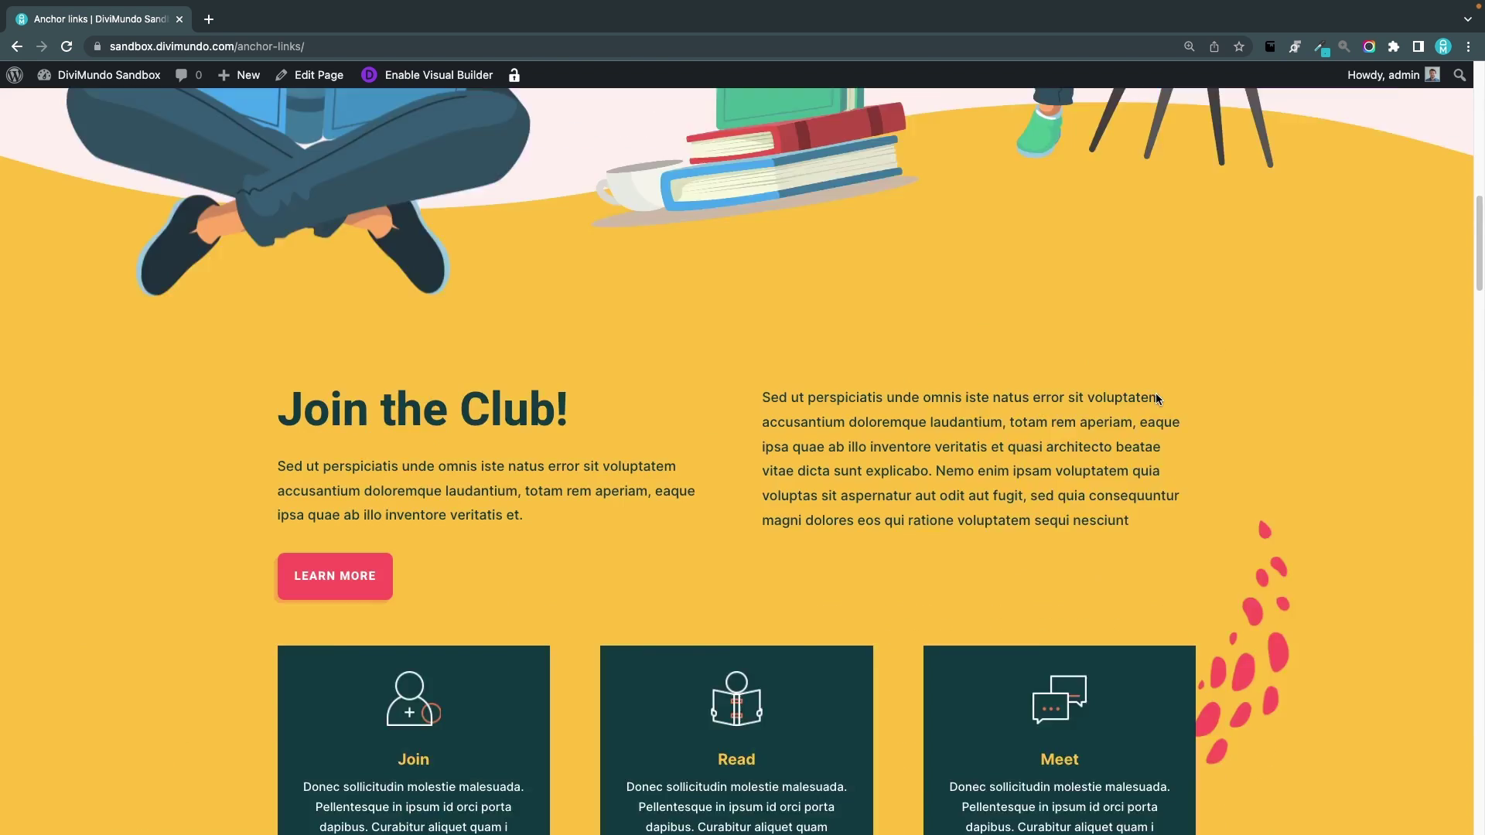
{"action": "scroll", "coordinate": [1158, 399], "scroll_direction": "down", "scroll_amount": 15}
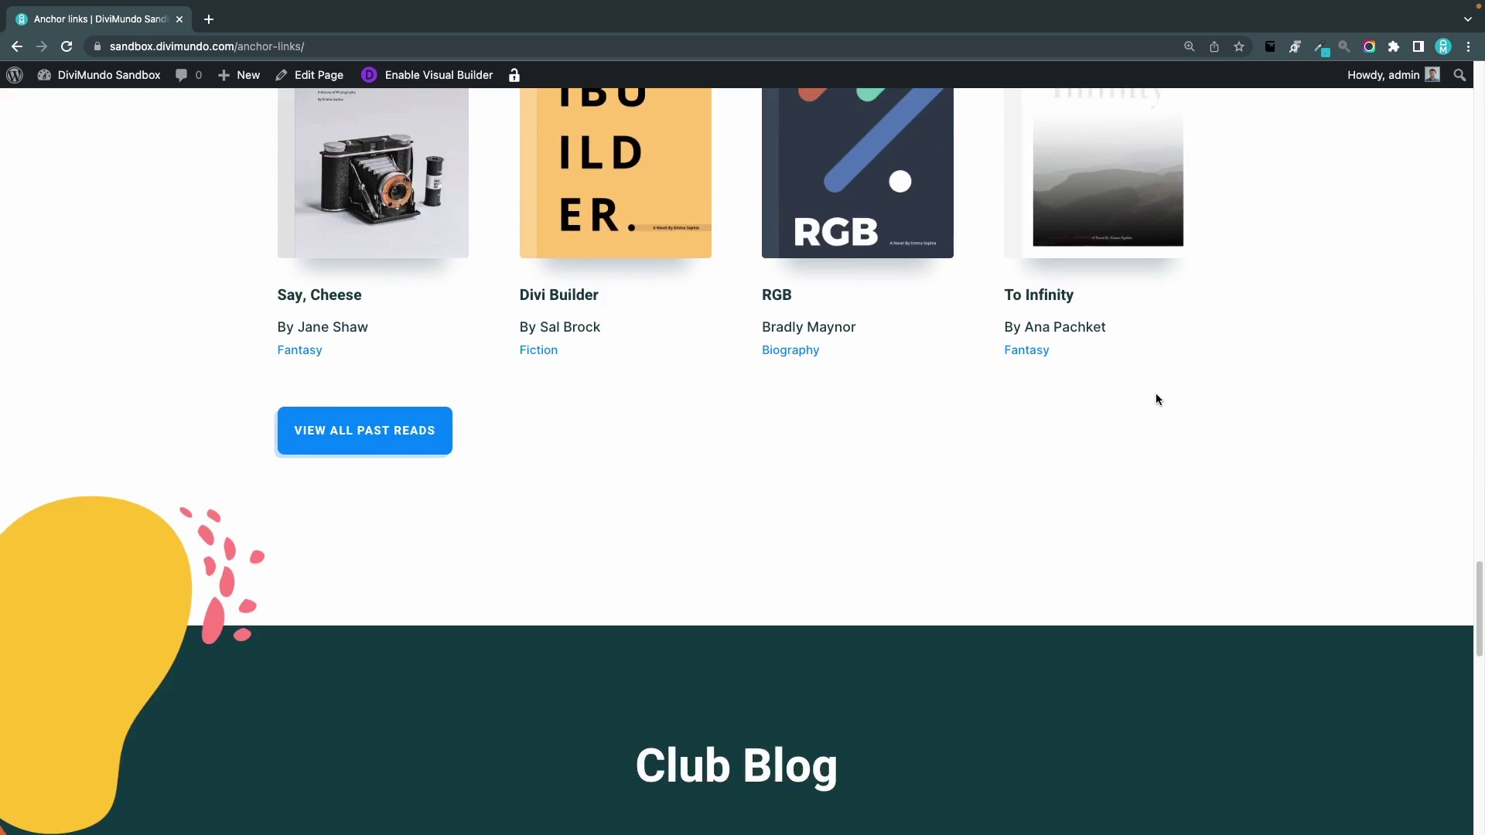
{"action": "scroll", "coordinate": [1158, 399], "scroll_direction": "up", "scroll_amount": 5}
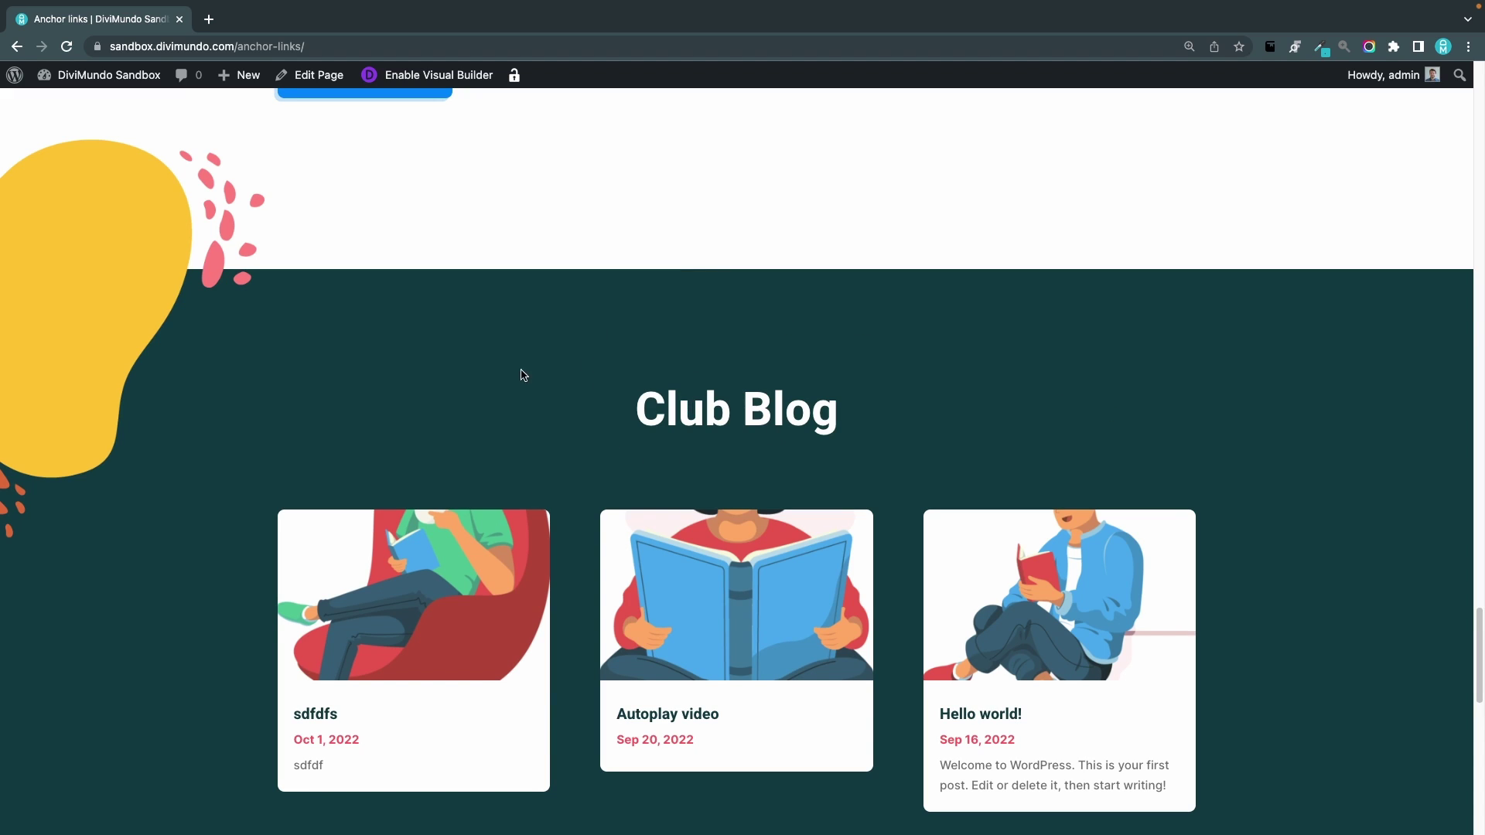
{"action": "left_click", "coordinate": [433, 75]}
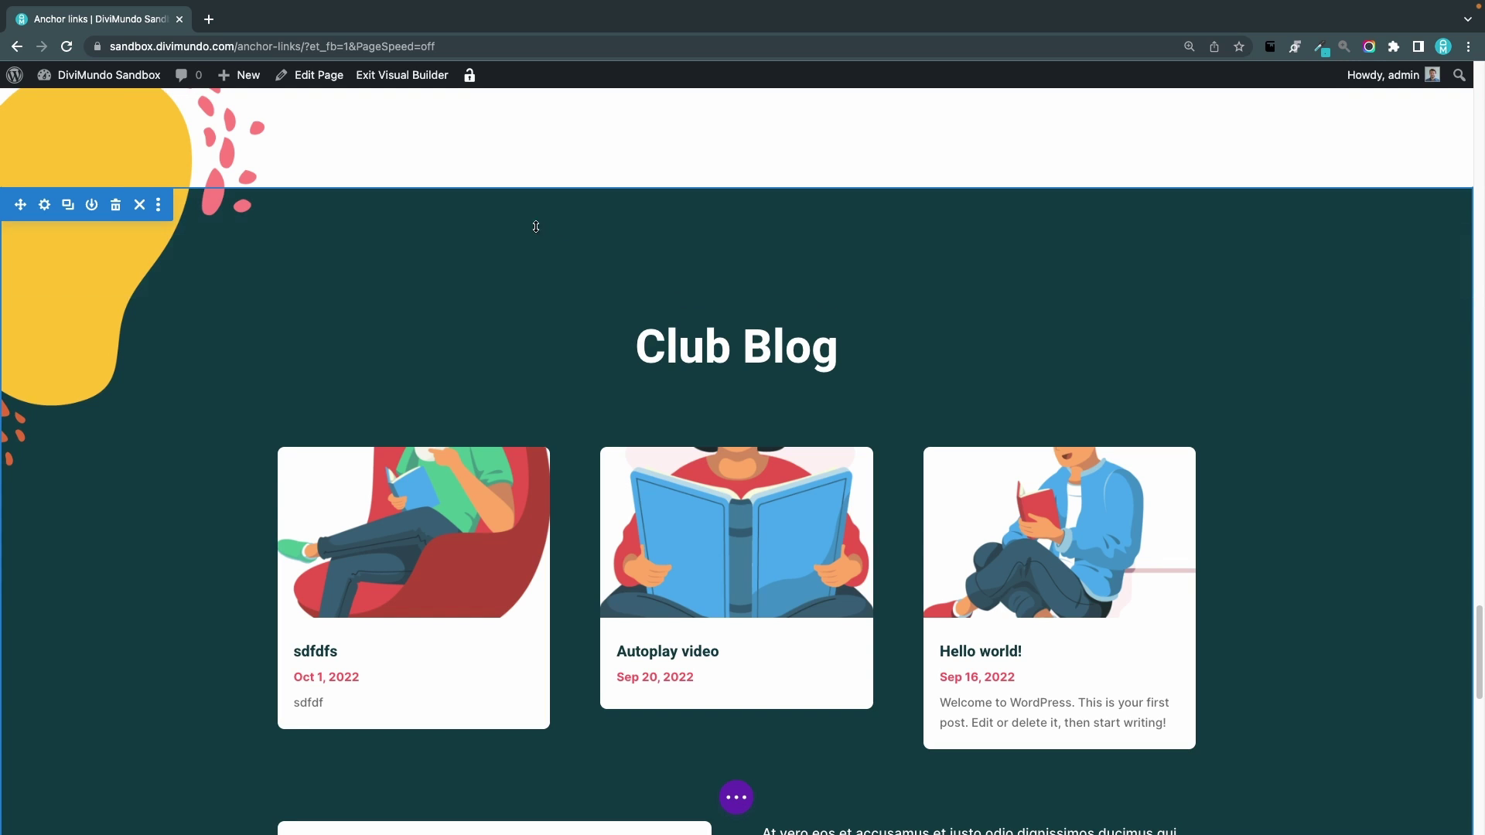
{"action": "left_click", "coordinate": [45, 205]}
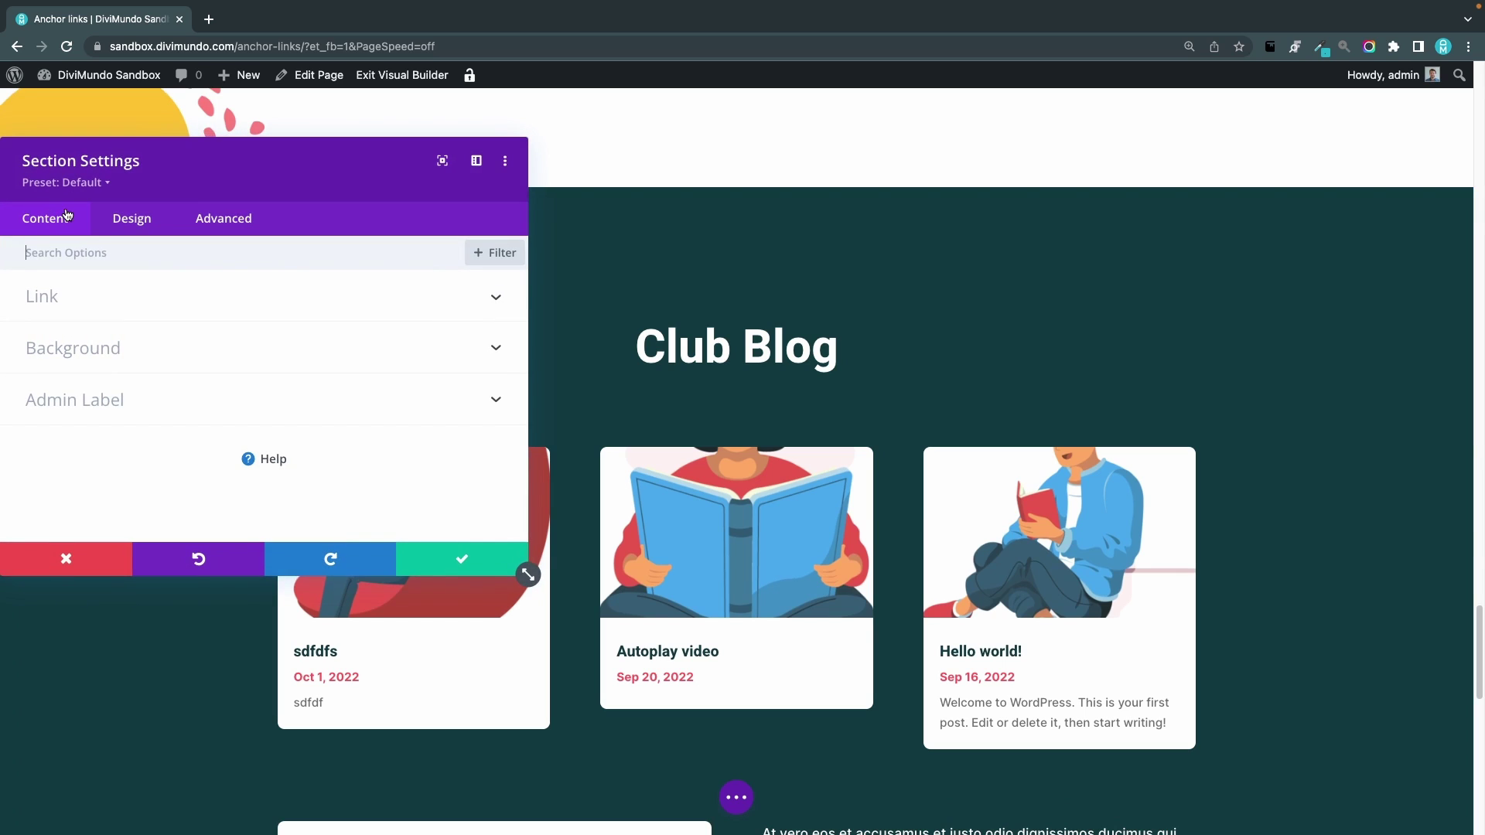
Set the Club Blog section's Advanced CSS ID to club-blog and confirm the change
{"action": "left_click", "coordinate": [222, 220]}
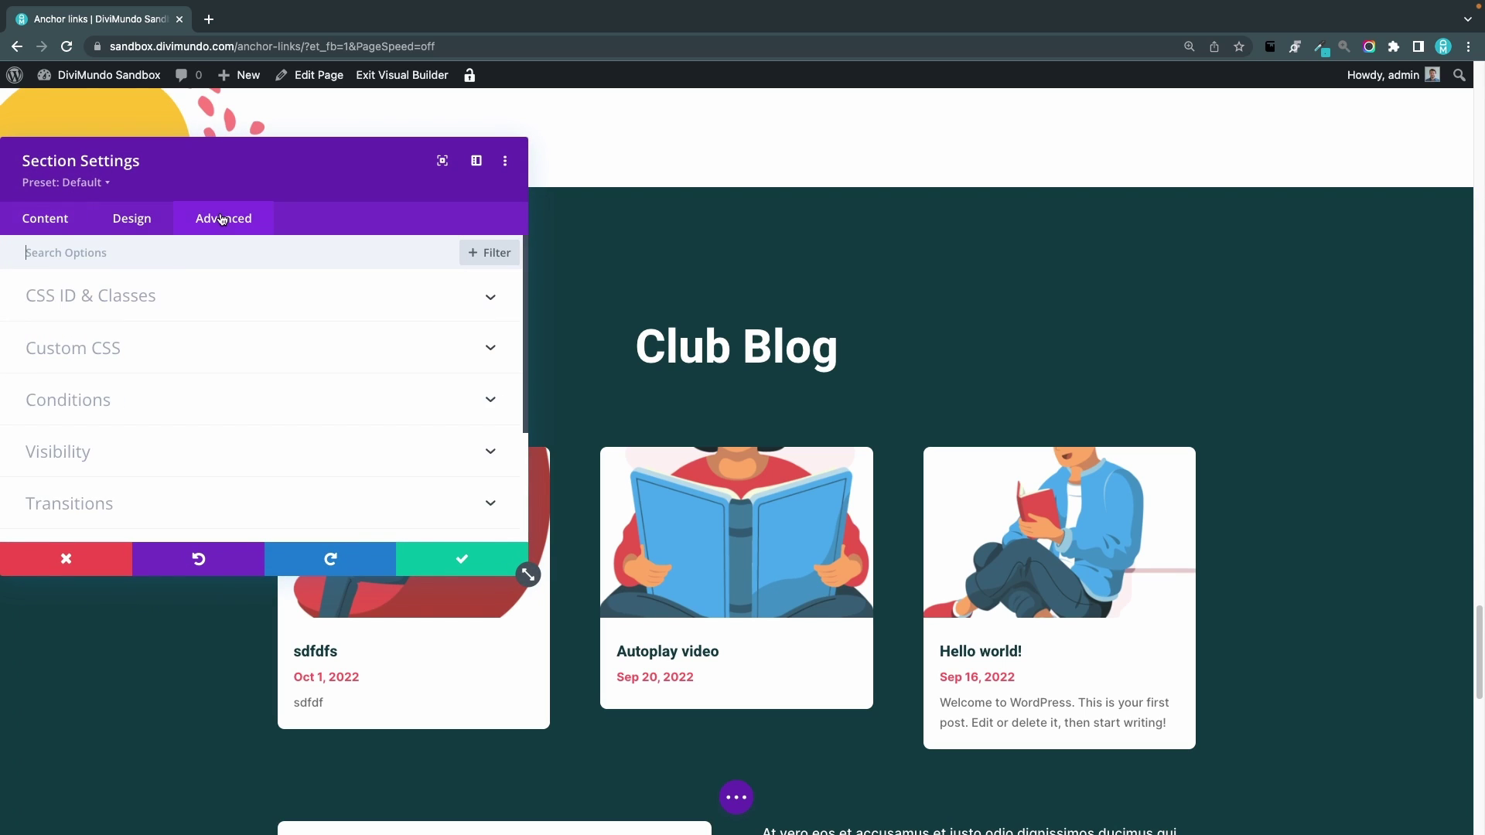
{"action": "left_click", "coordinate": [107, 301]}
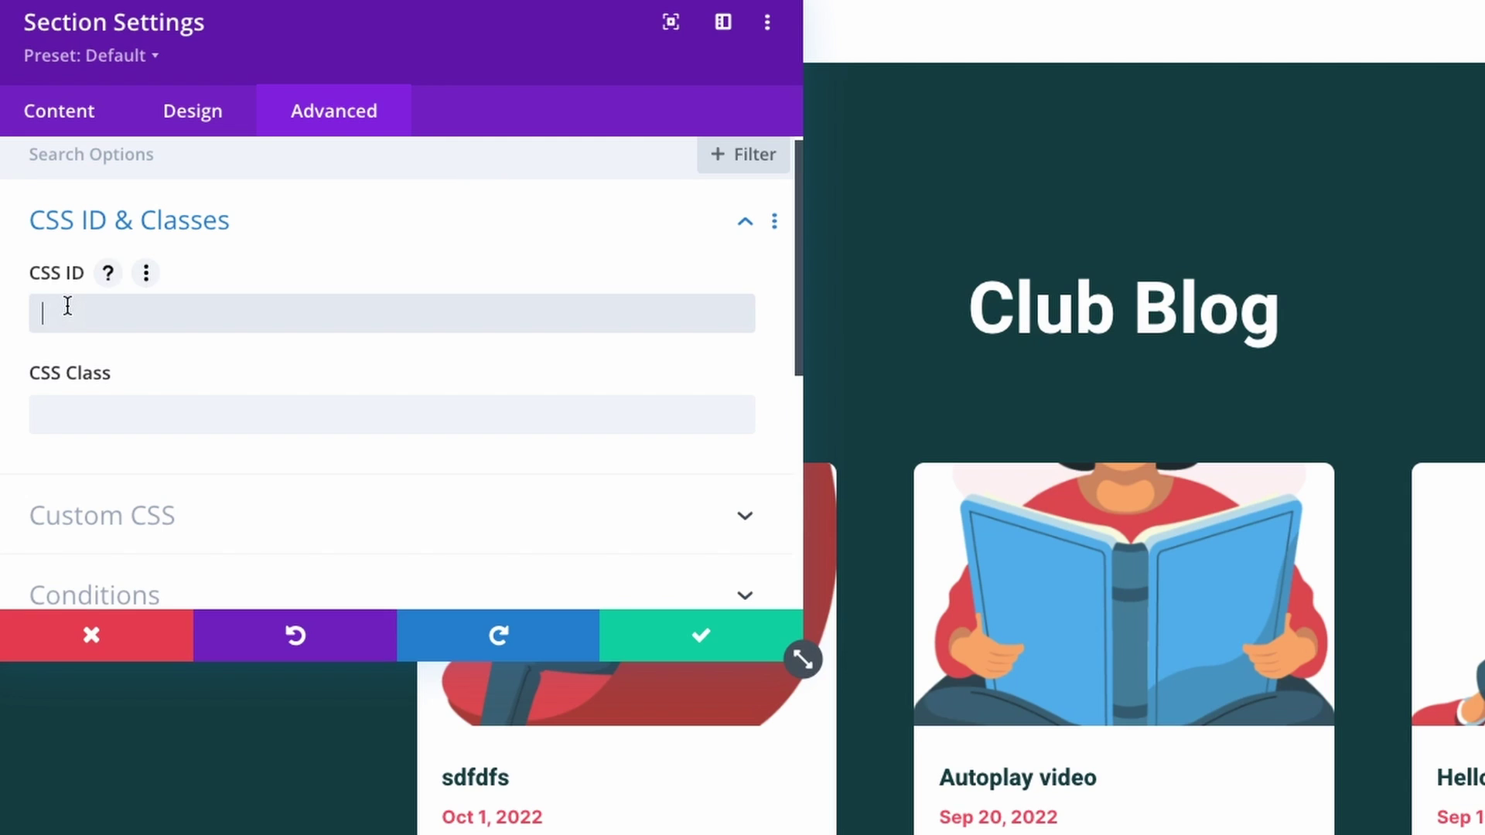
{"action": "type", "text": "club-bl"}
{"action": "key", "text": "BackSpace"}
{"action": "type", "text": "log"}
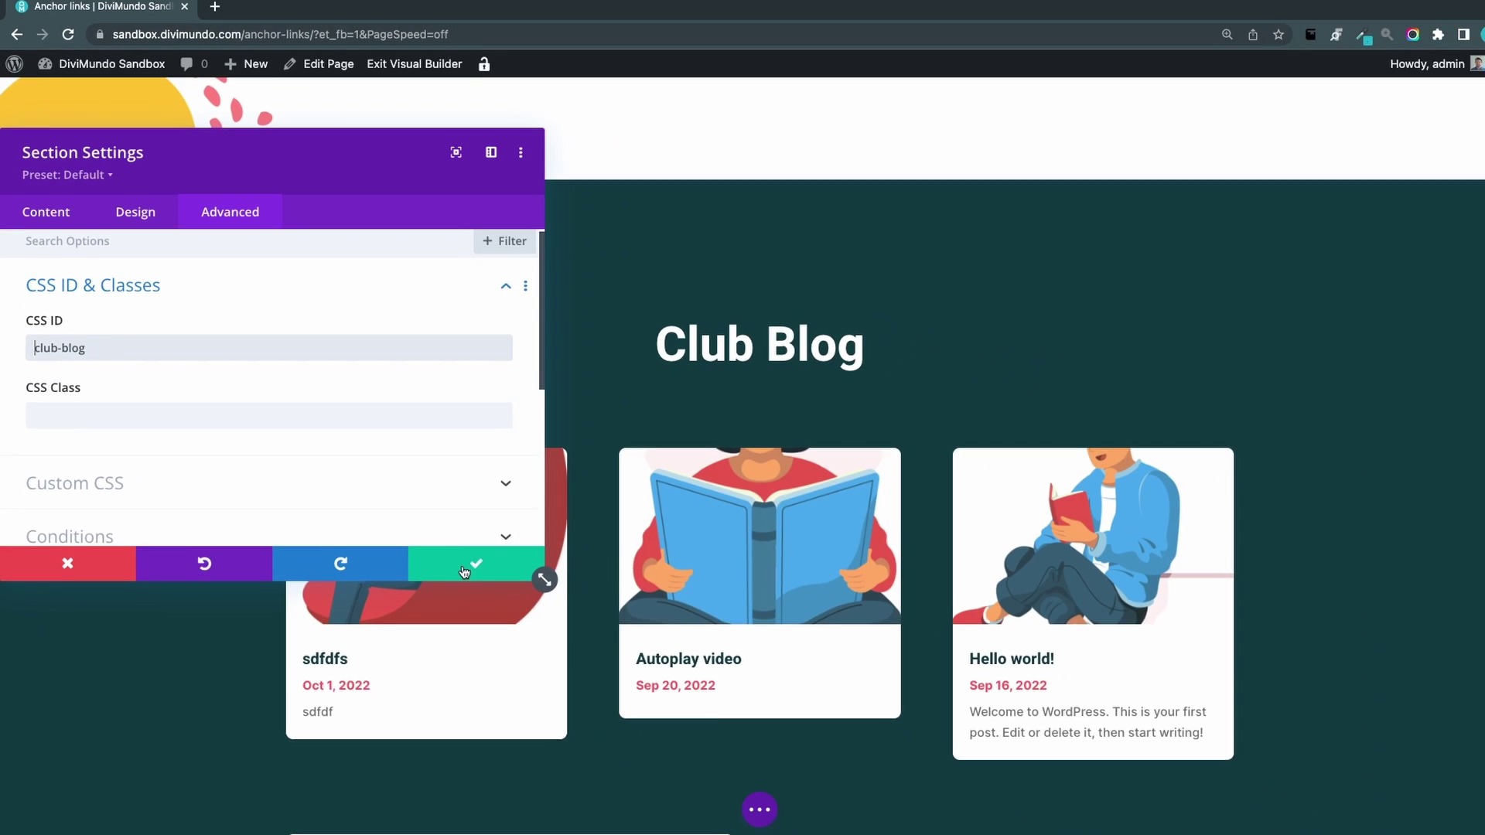
{"action": "left_click", "coordinate": [464, 571]}
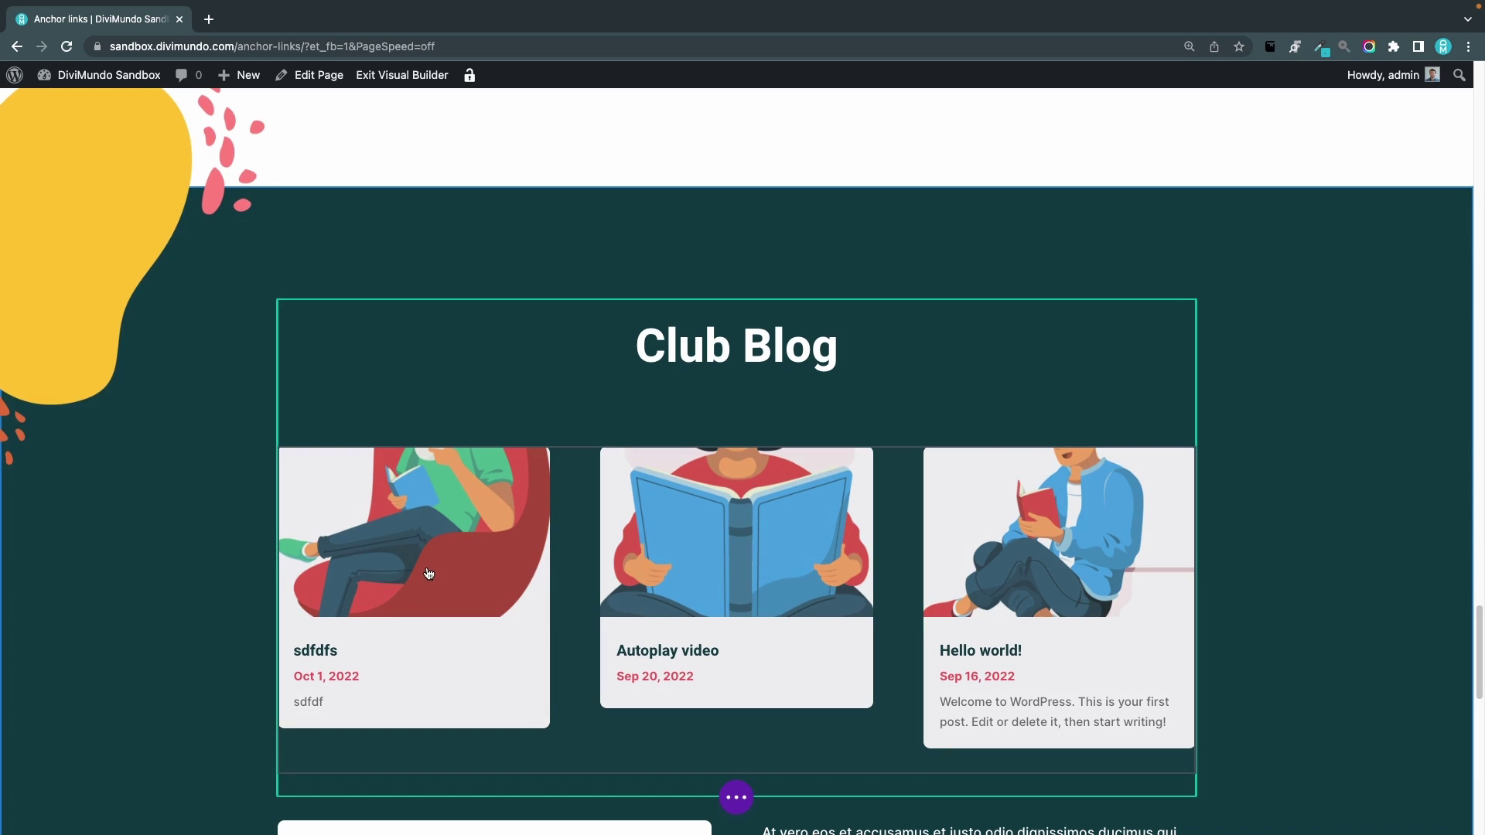
{"action": "mouse_move", "coordinate": [311, 315]}
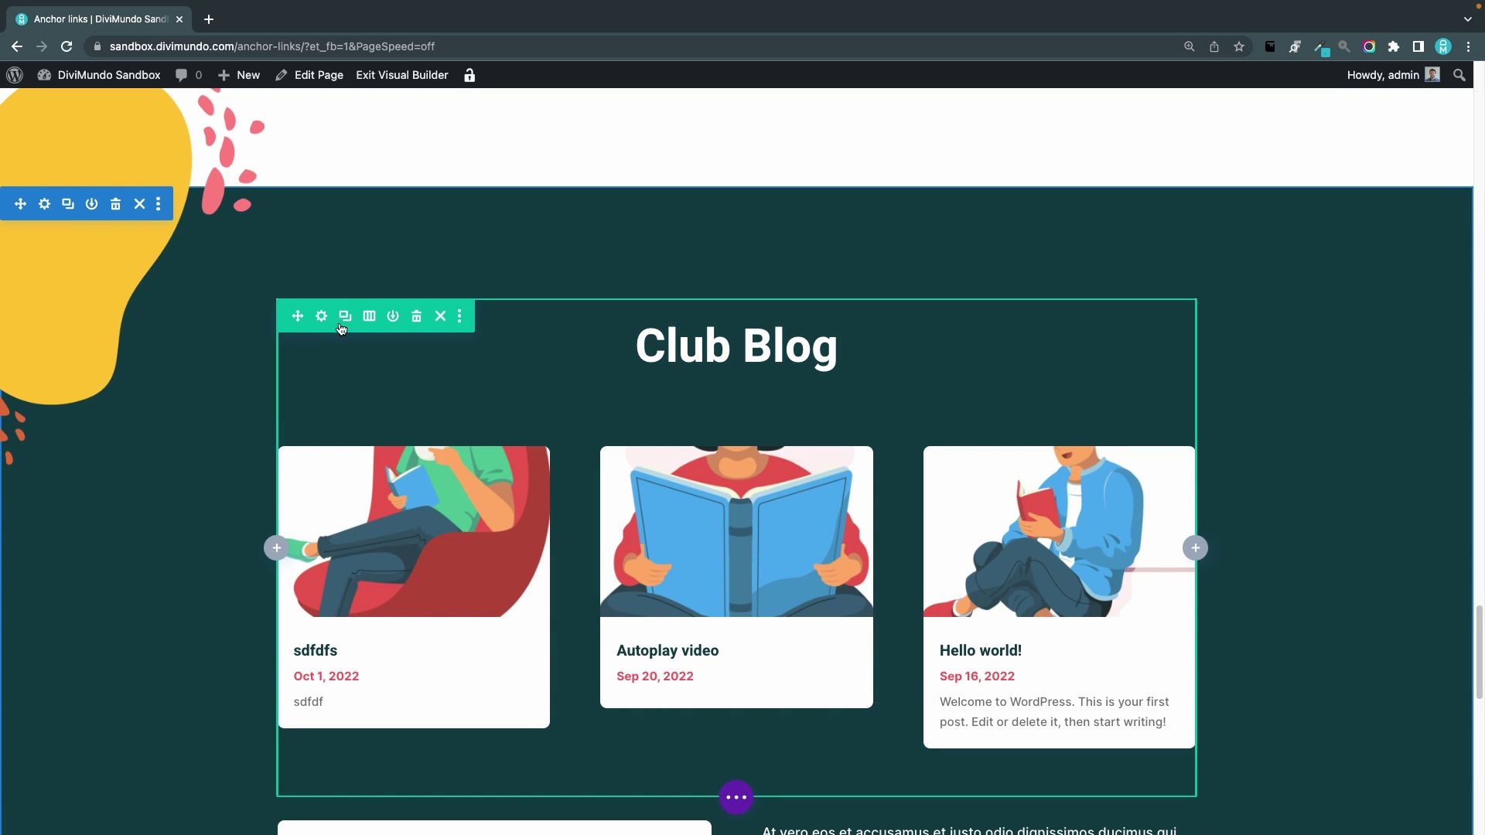
{"action": "left_click", "coordinate": [320, 316]}
{"action": "left_click", "coordinate": [185, 292]}
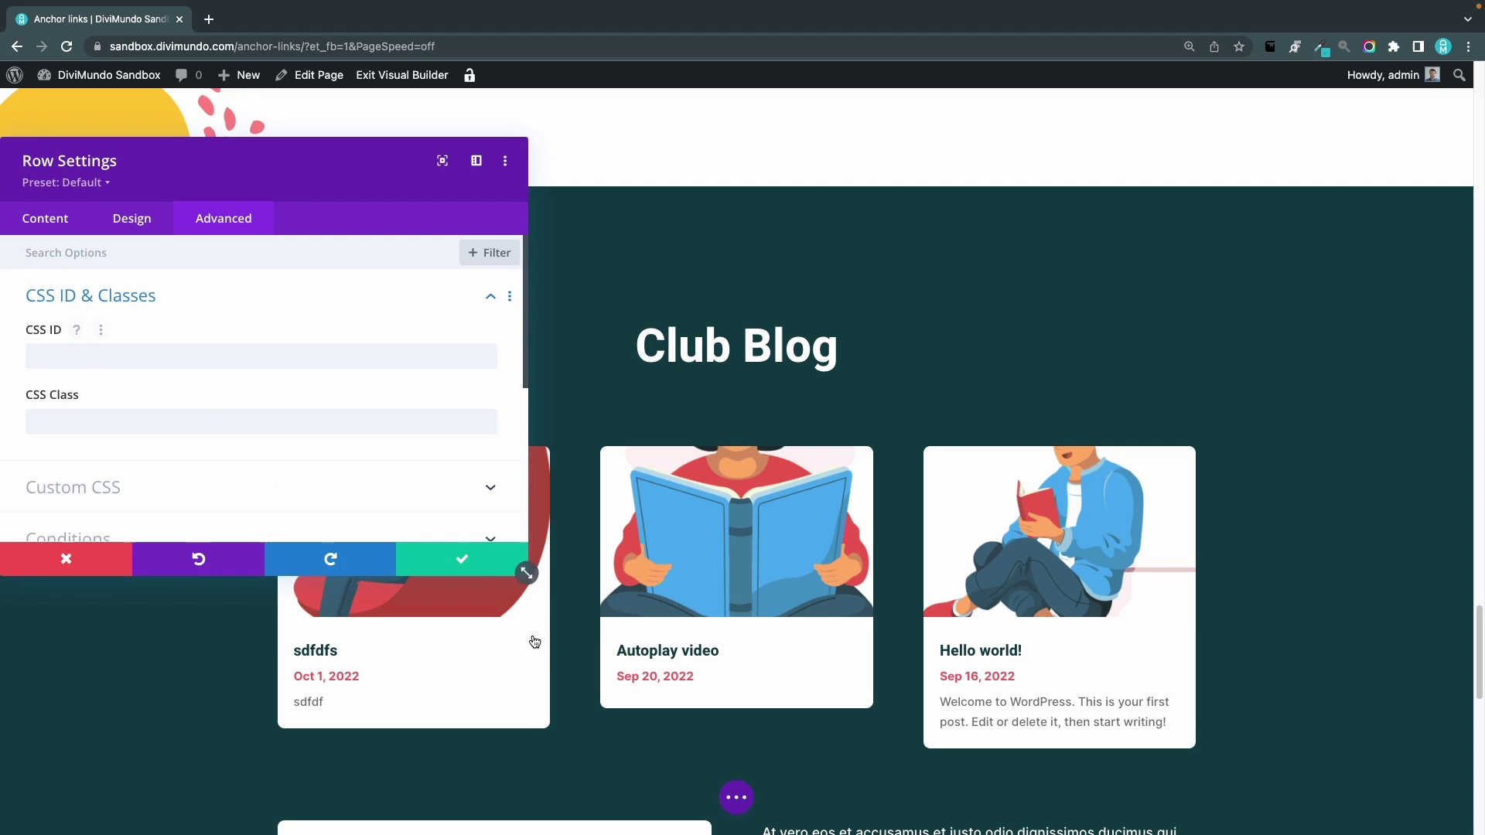
{"action": "left_click", "coordinate": [453, 560]}
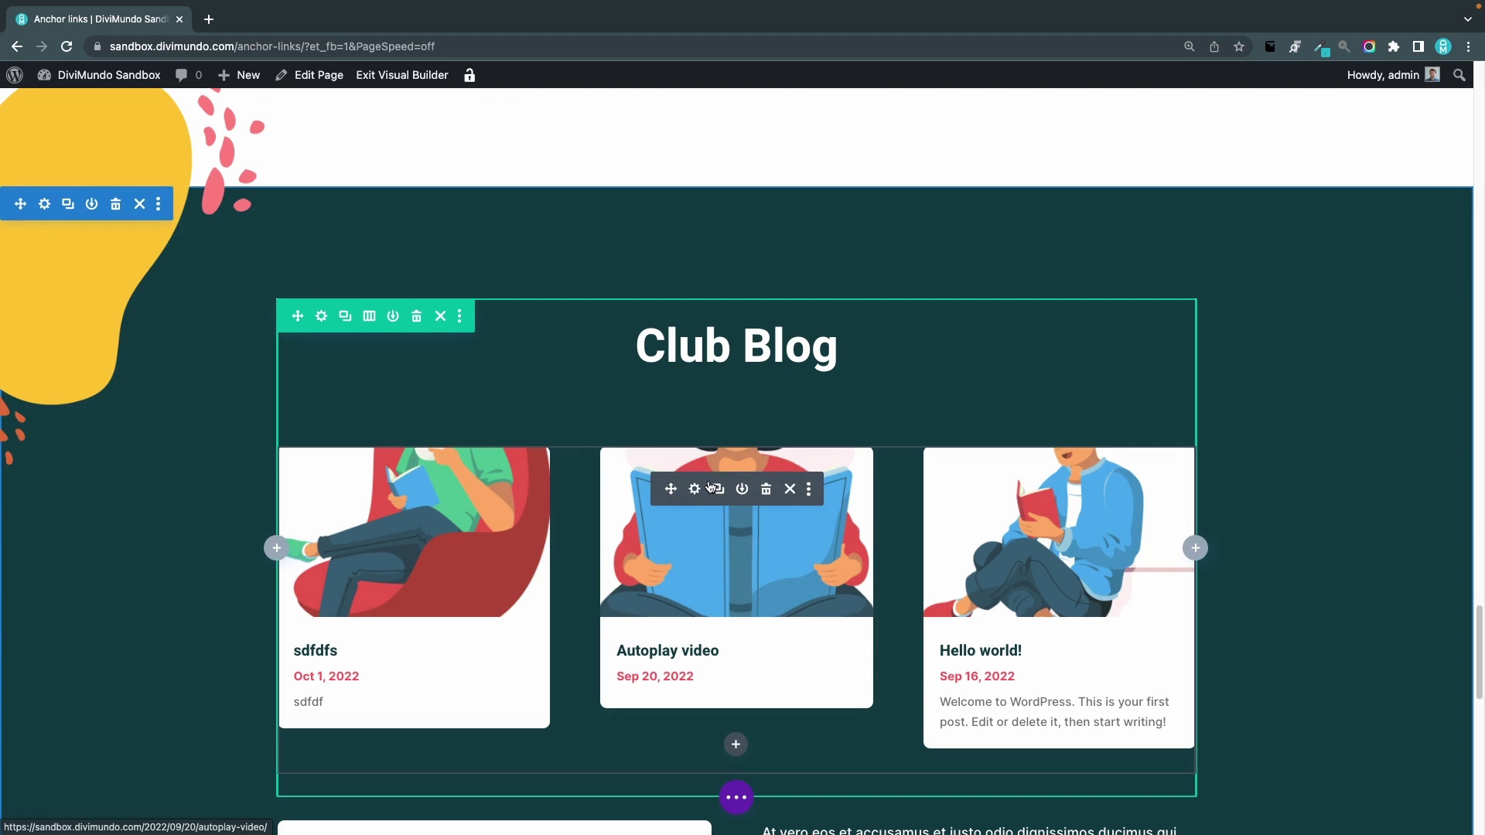
{"action": "left_click", "coordinate": [696, 490]}
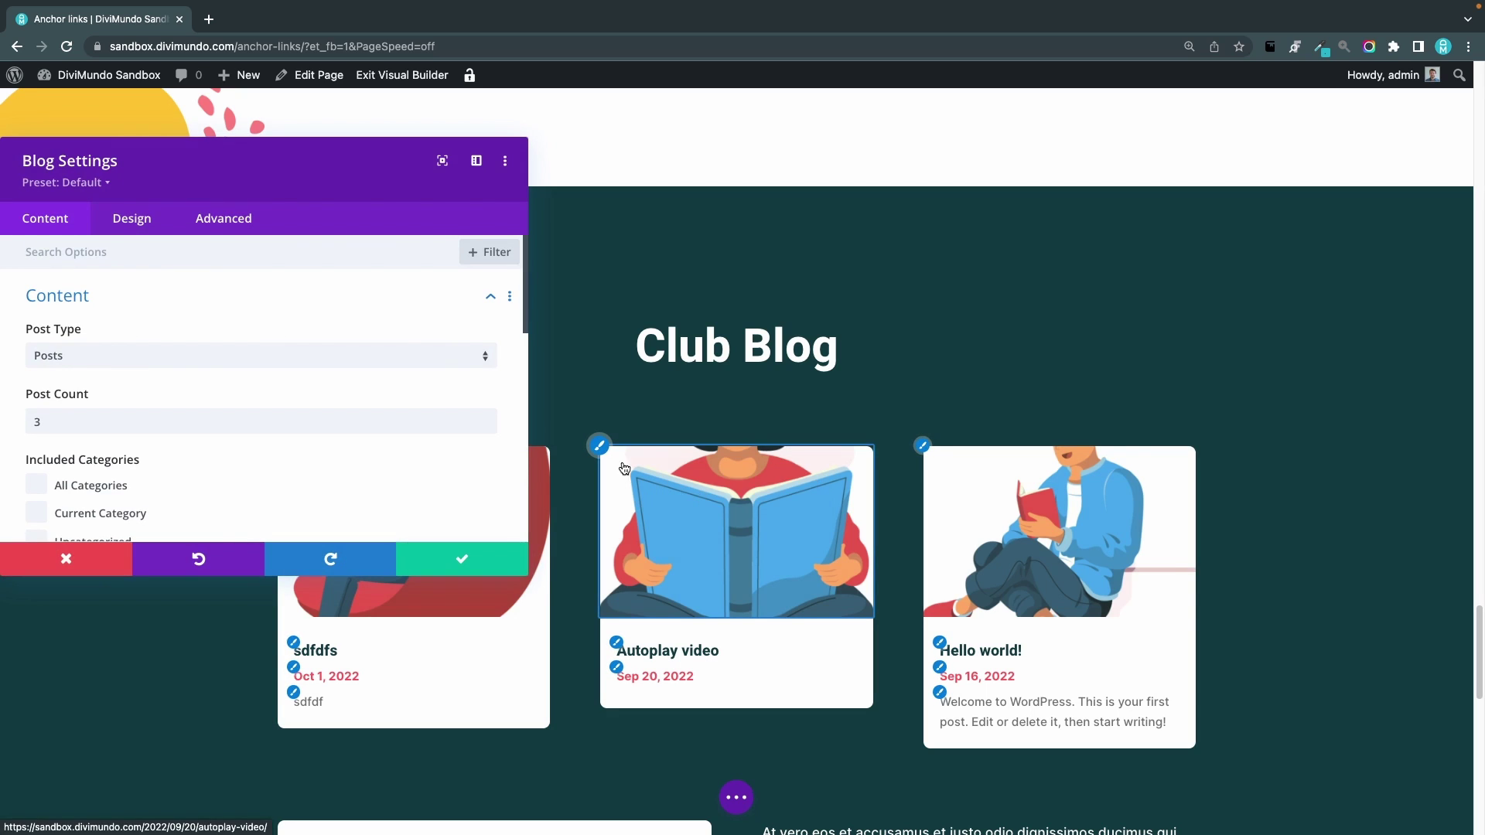
{"action": "left_click", "coordinate": [224, 223]}
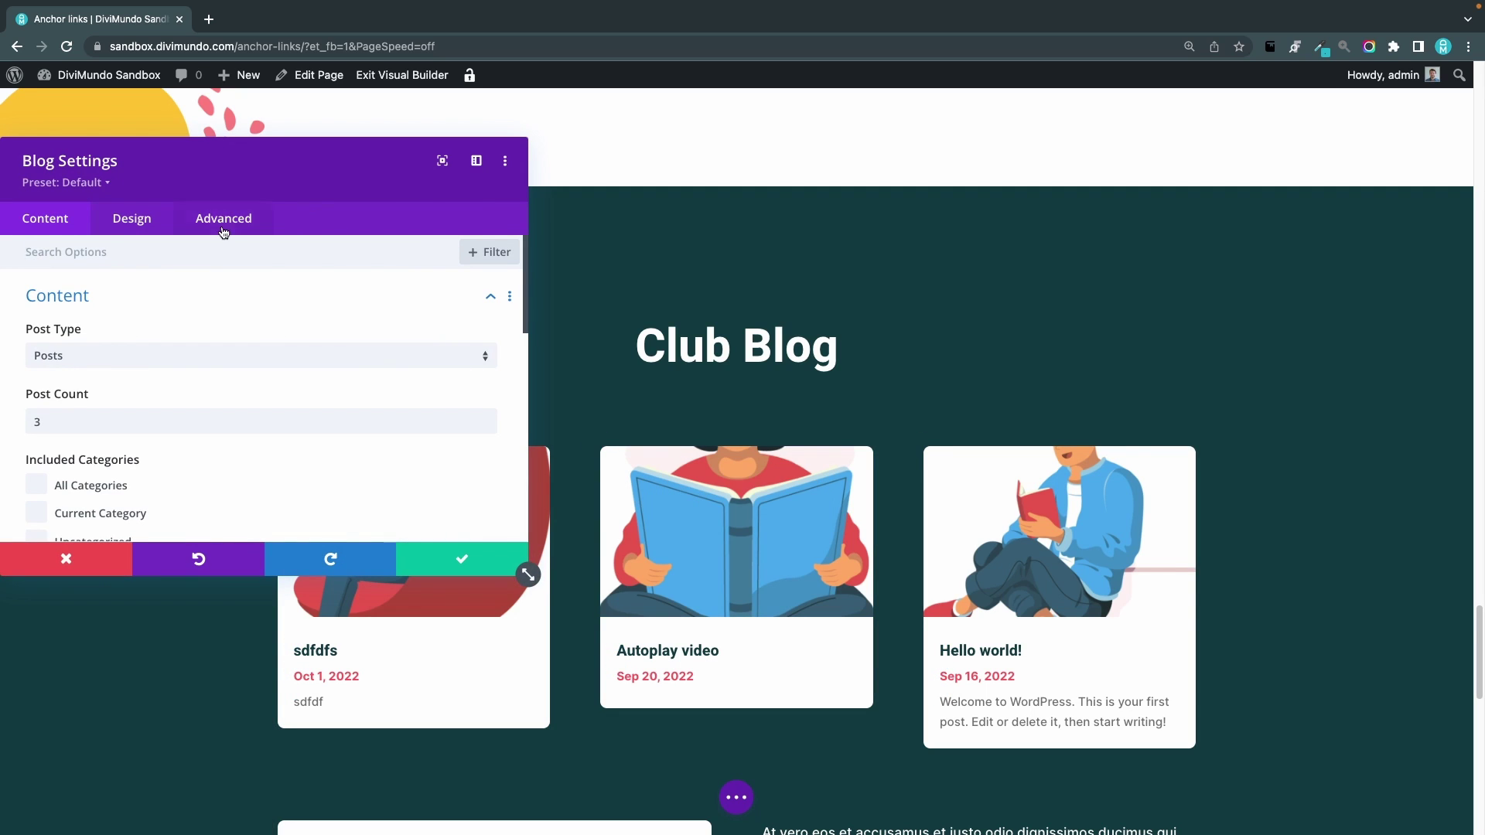
{"action": "left_click", "coordinate": [107, 296]}
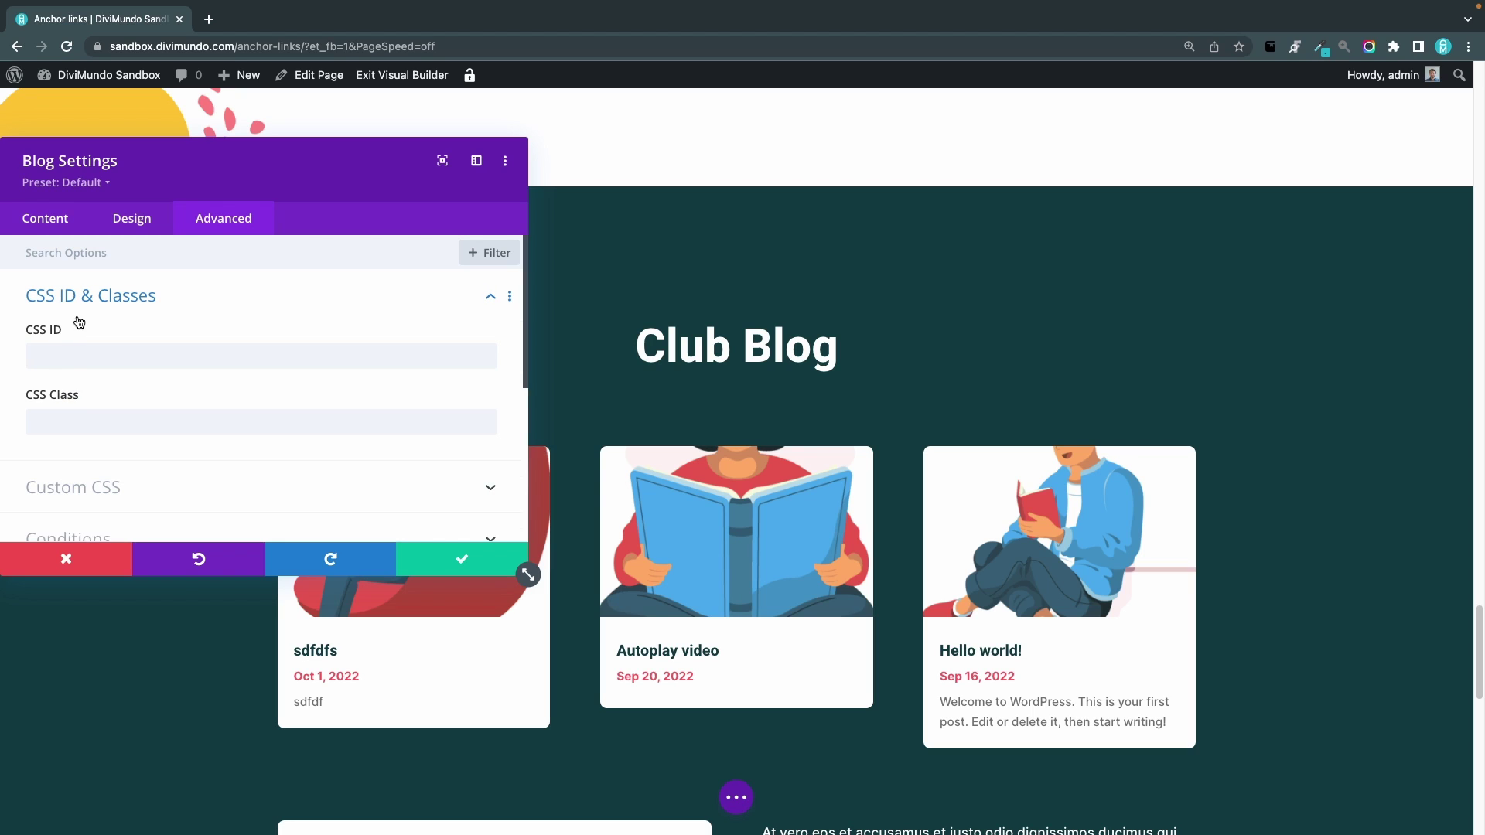
{"action": "key", "text": "Escape"}
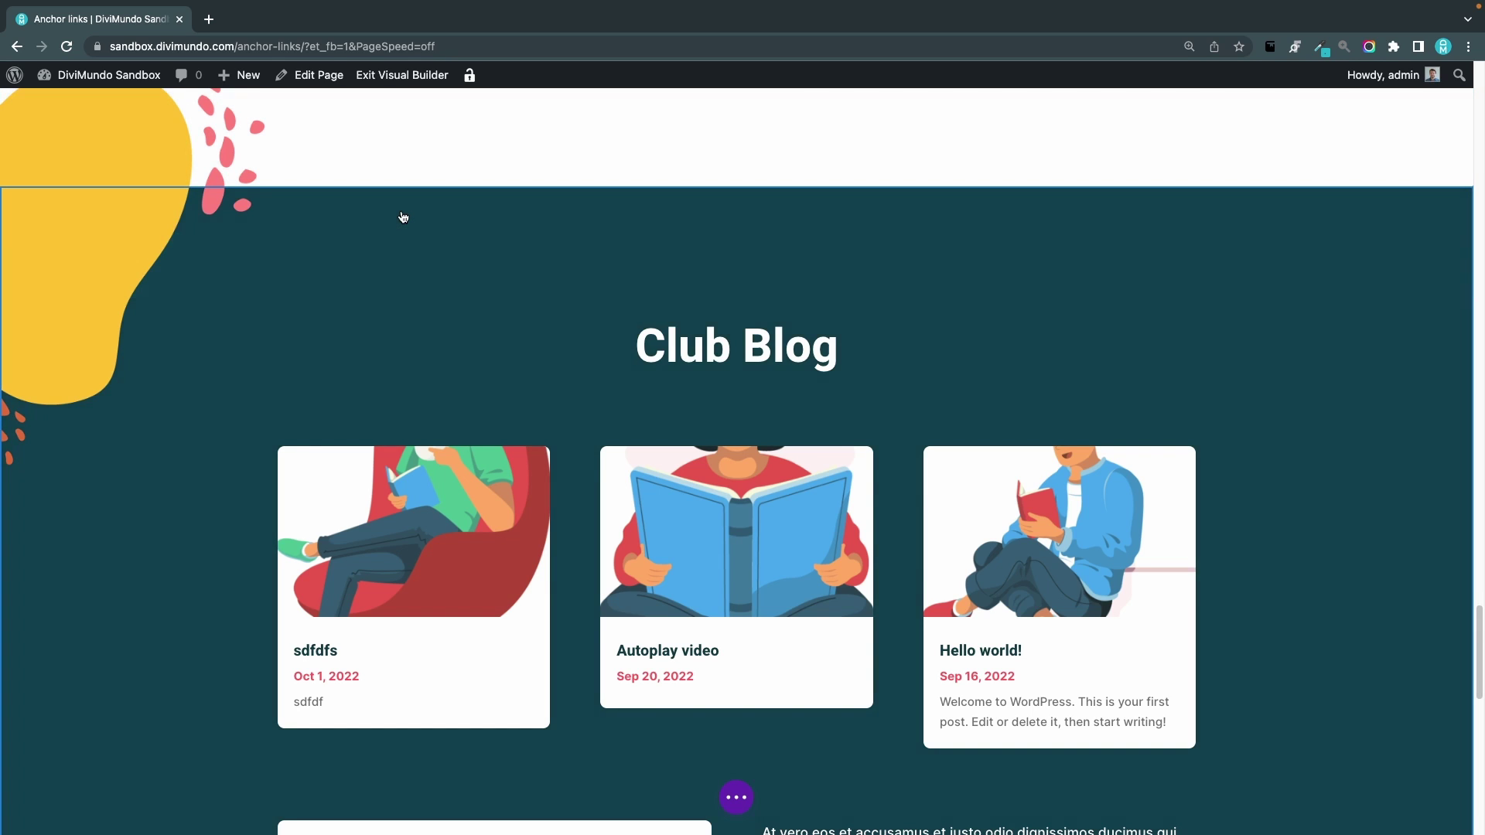
Exit the Visual Builder, bringing up the unsaved-changes prompt for the section ID edit
{"action": "mouse_move", "coordinate": [403, 212]}
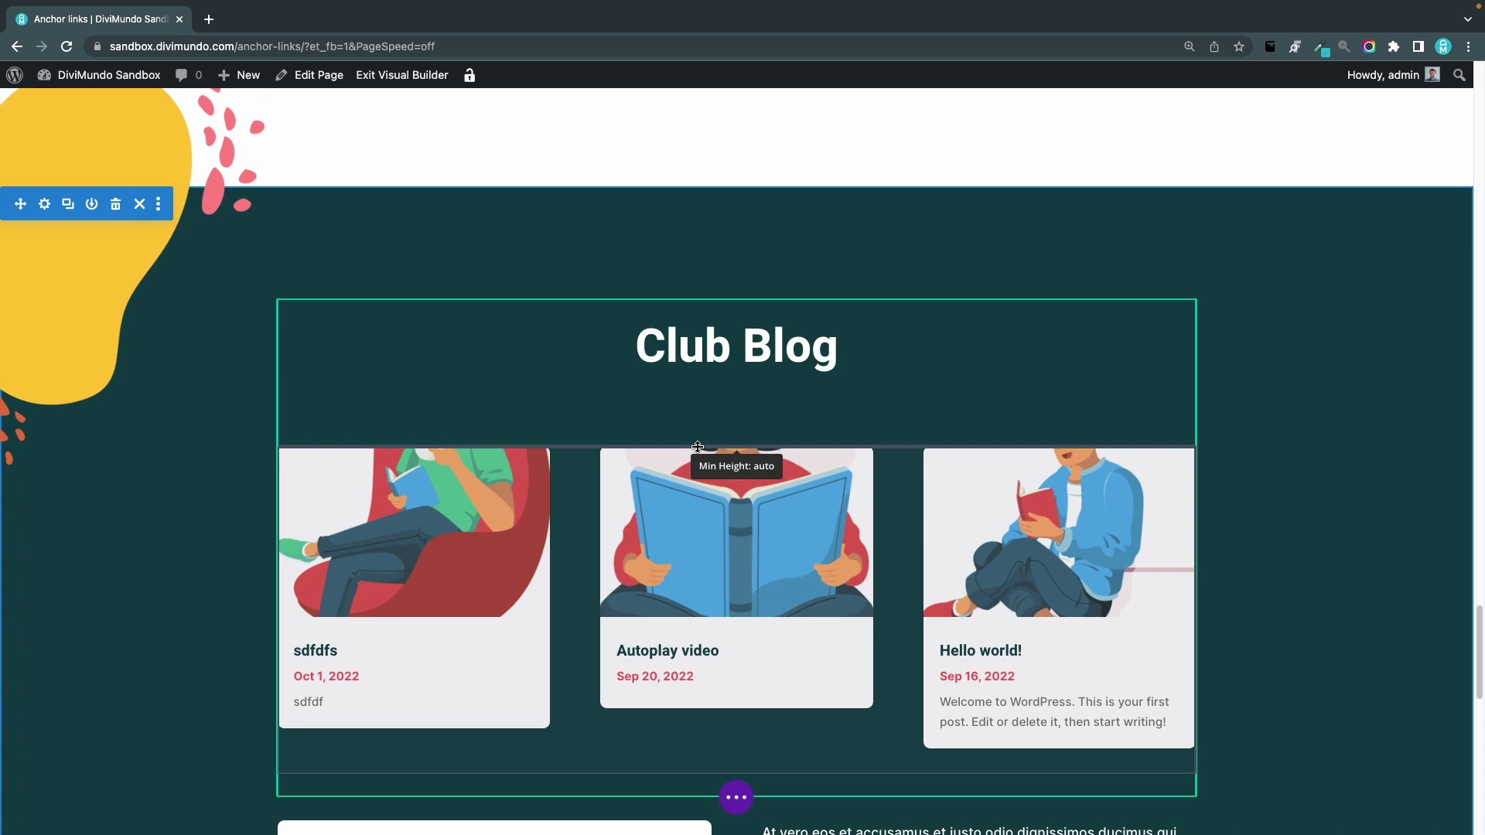
{"action": "left_click", "coordinate": [426, 78]}
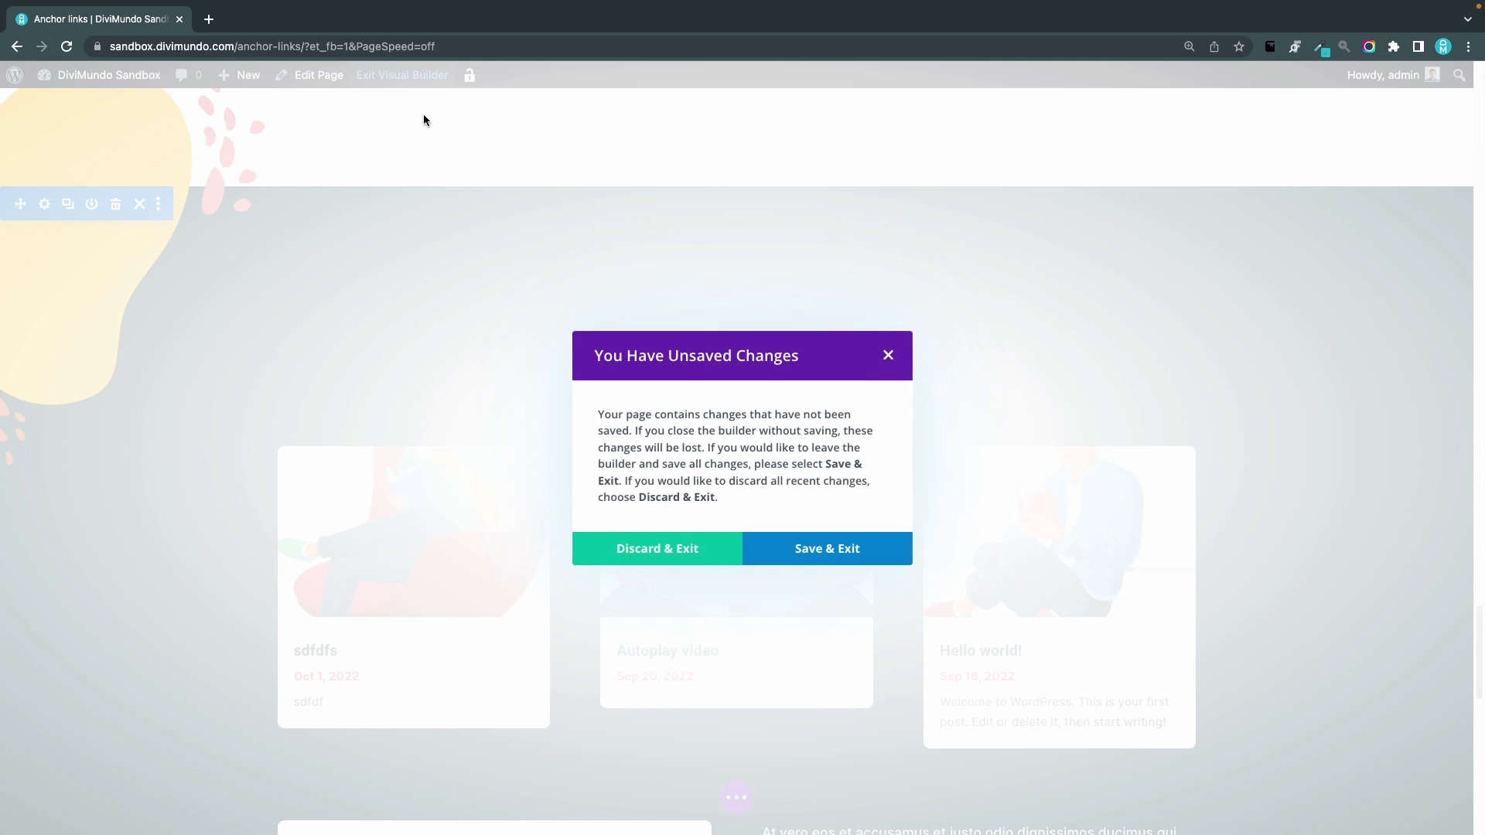
Save and exit the builder, then reload the page with #club-blog appended to its address
{"action": "left_click", "coordinate": [809, 550]}
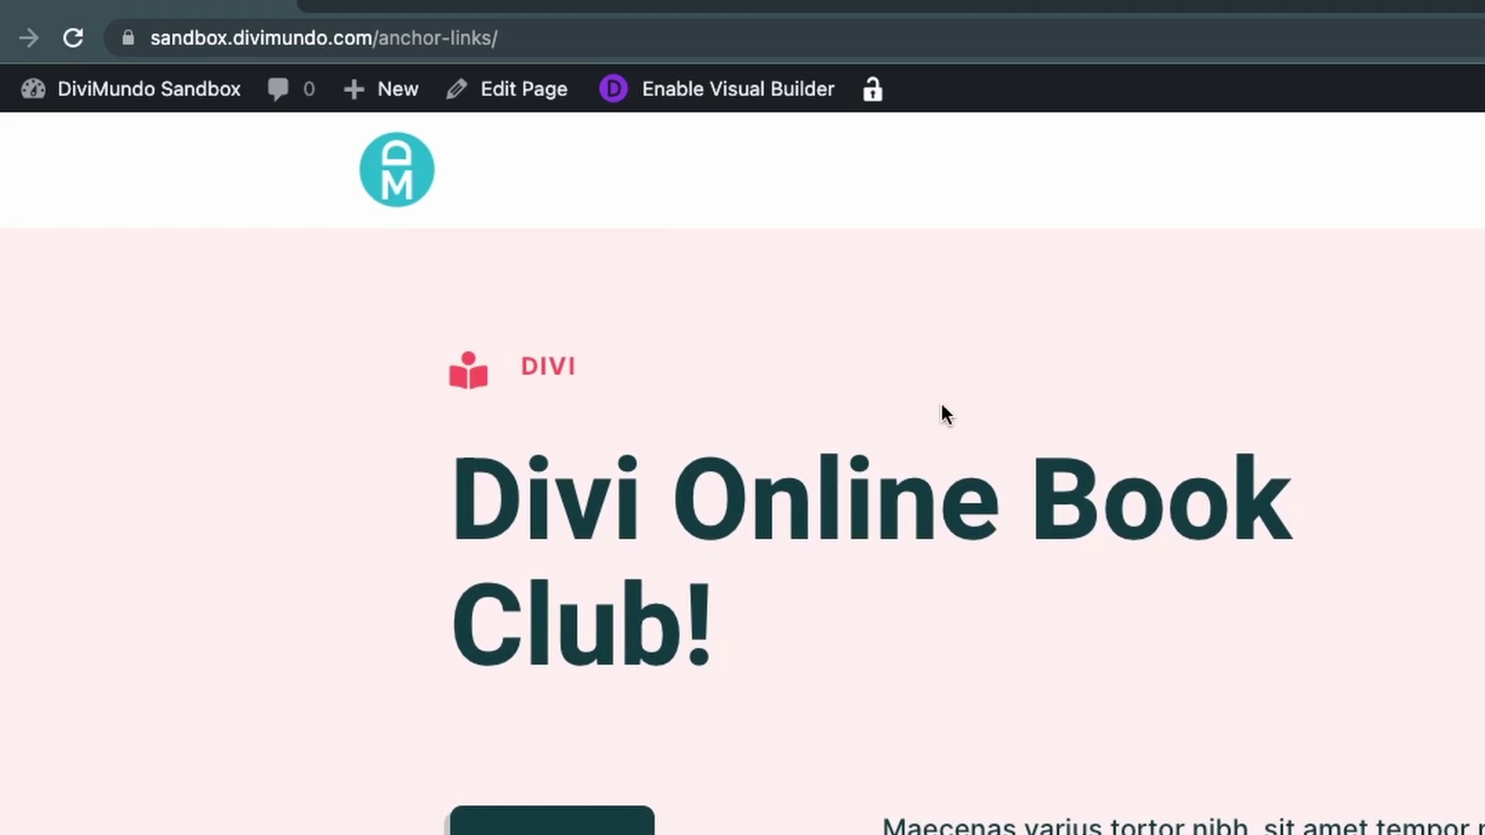
{"action": "left_click", "coordinate": [490, 38]}
{"action": "left_click", "coordinate": [551, 35]}
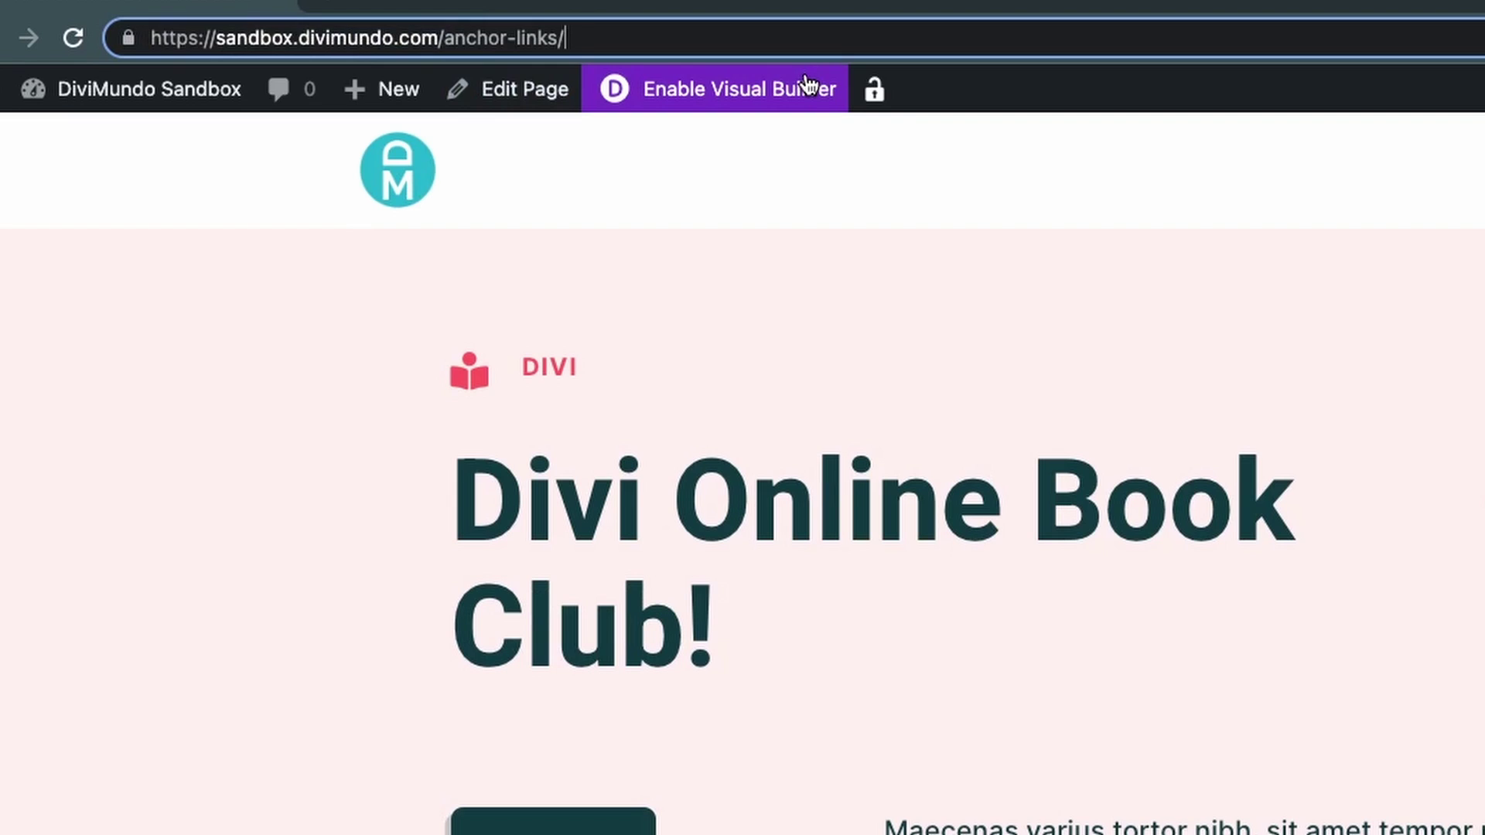
{"action": "type", "text": "#club"}
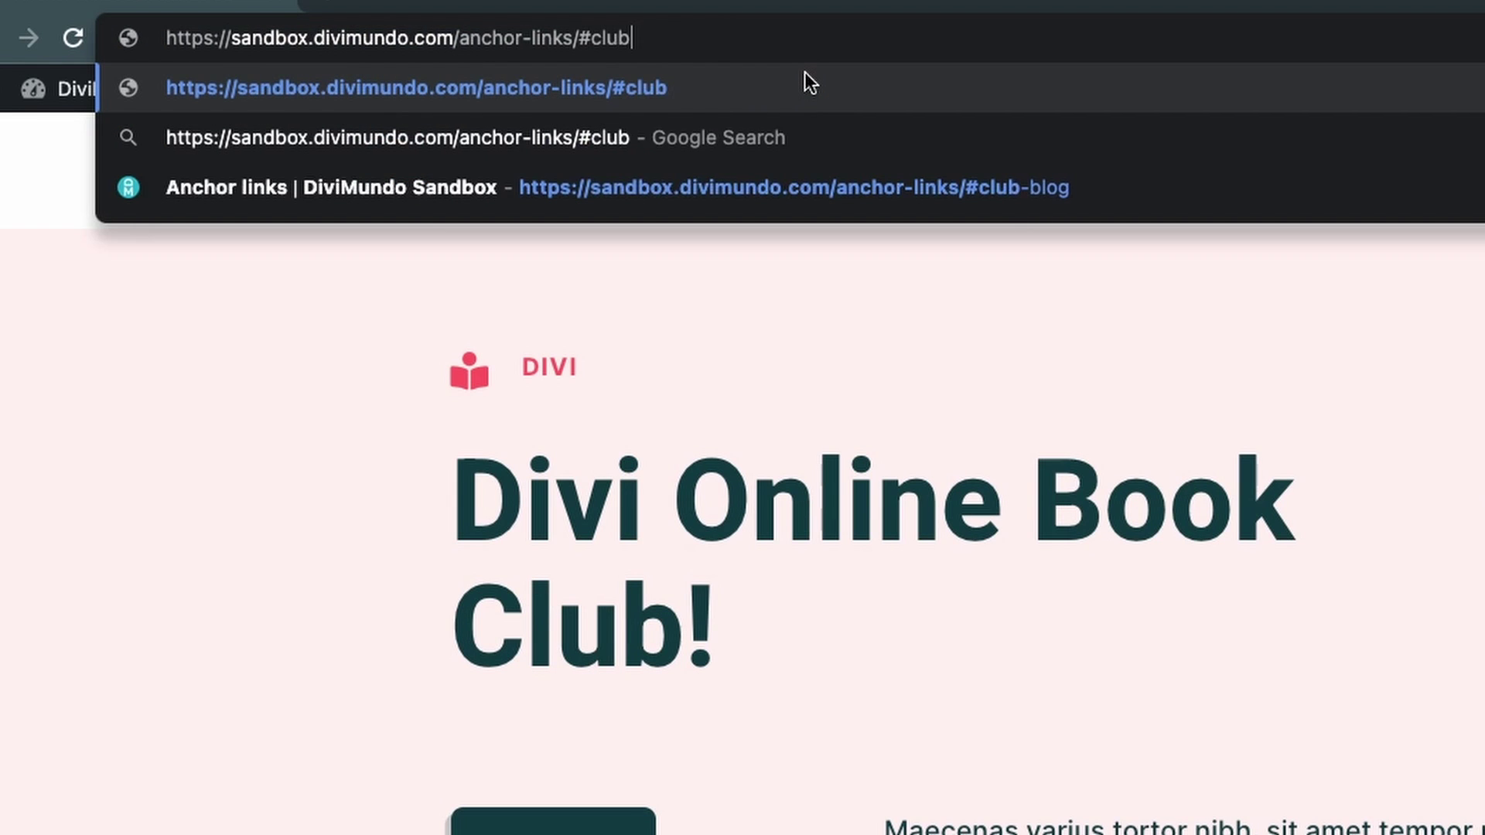
{"action": "type", "text": "-blog"}
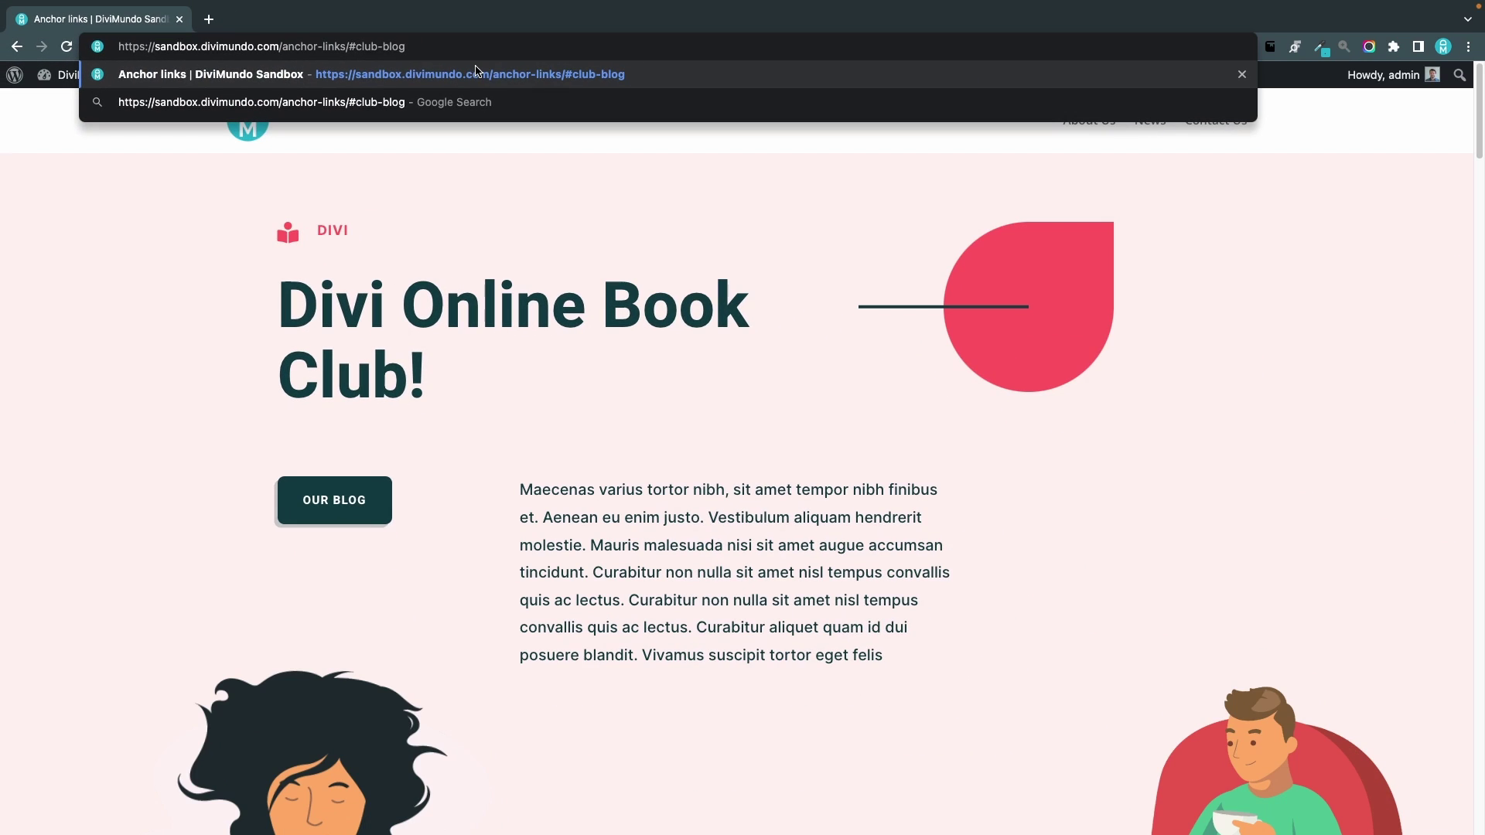
{"action": "key", "text": "Return"}
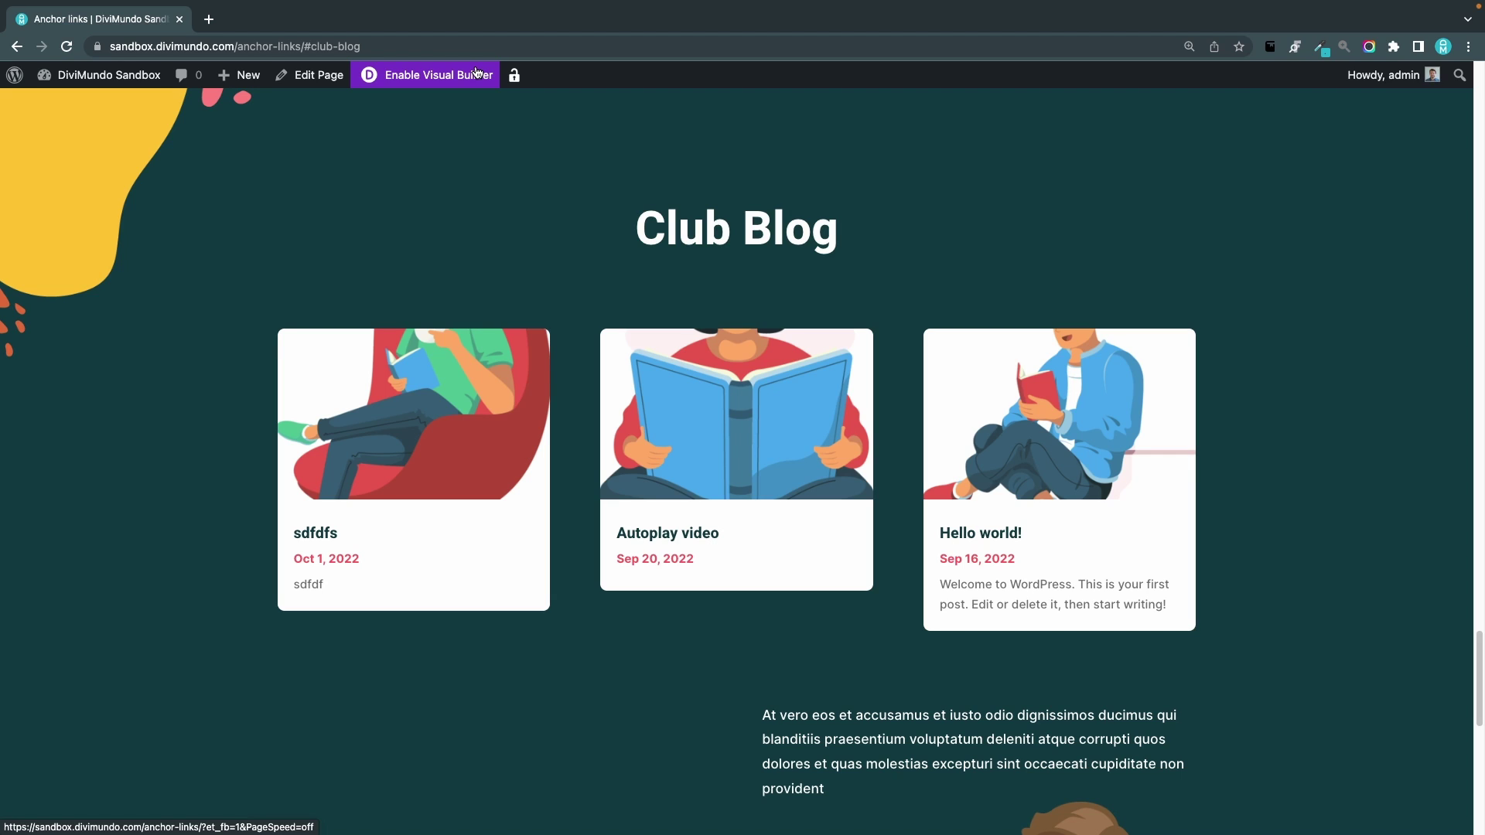
Go to the WordPress dashboard and open Appearance > Menus for the Book club menu
{"action": "scroll", "coordinate": [703, 308], "scroll_direction": "up", "scroll_amount": 15}
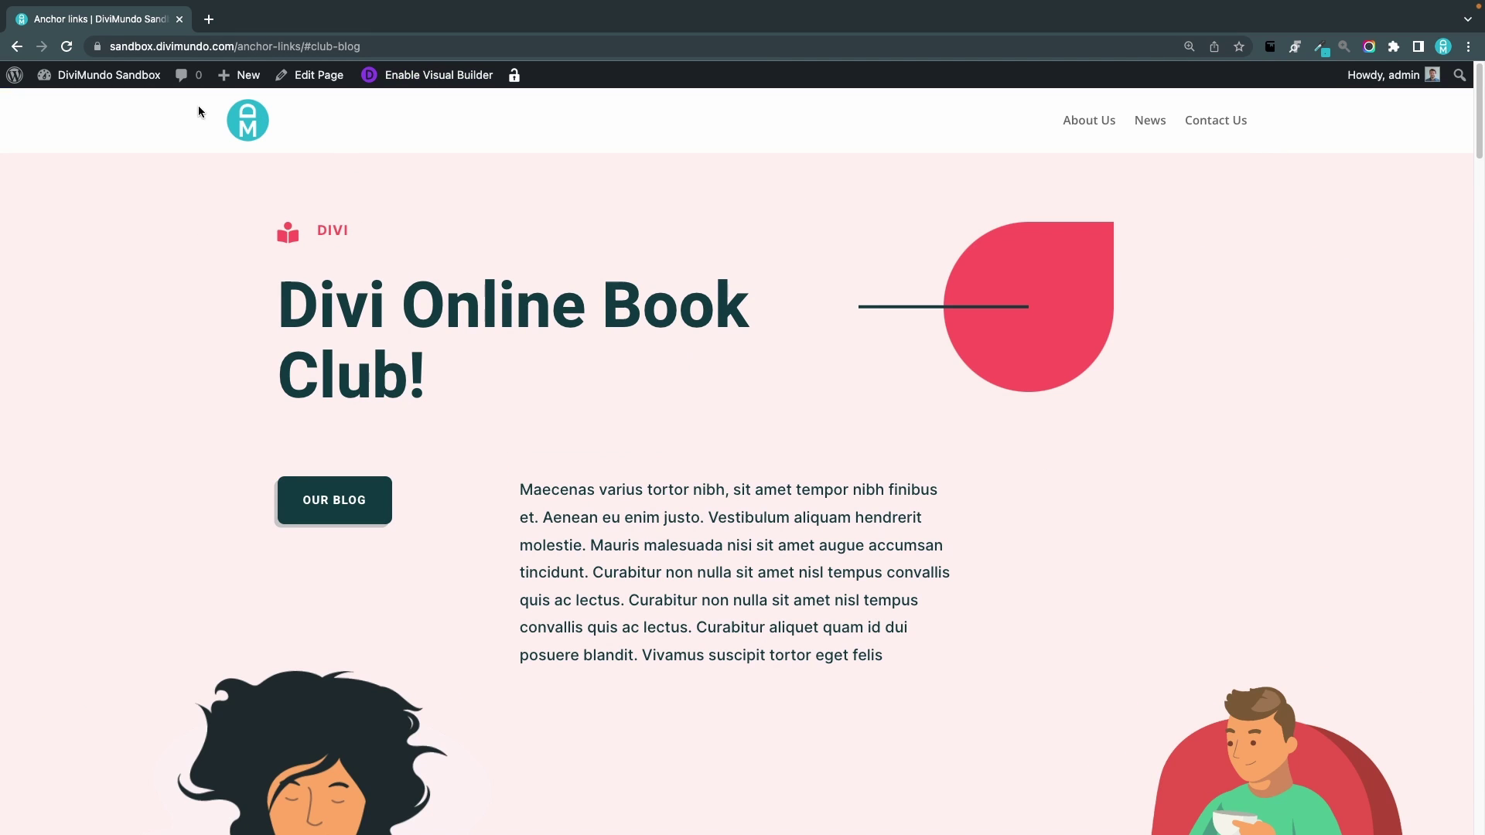
{"action": "left_click", "coordinate": [119, 83]}
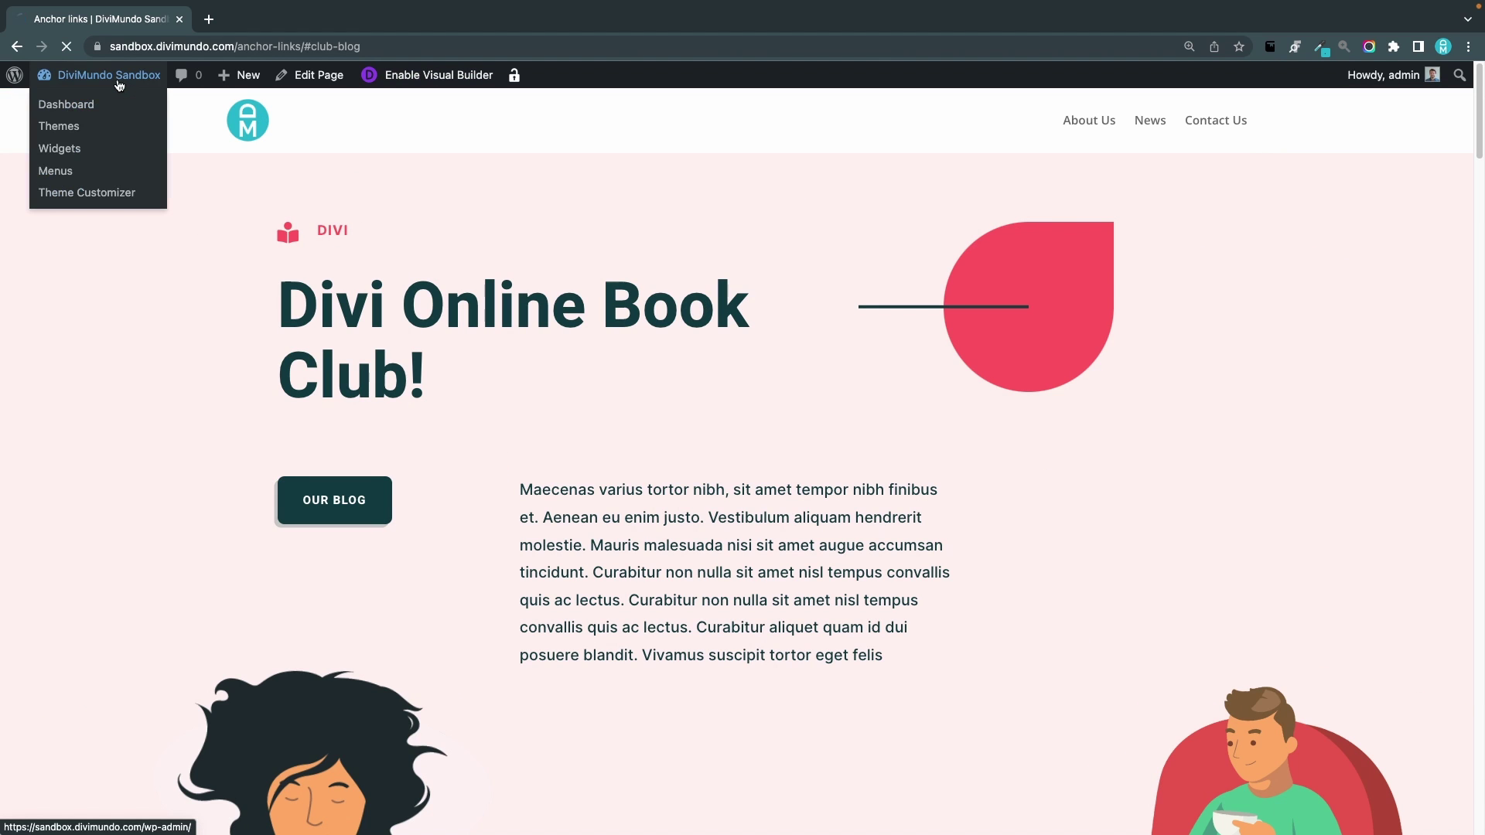
{"action": "mouse_move", "coordinate": [94, 362]}
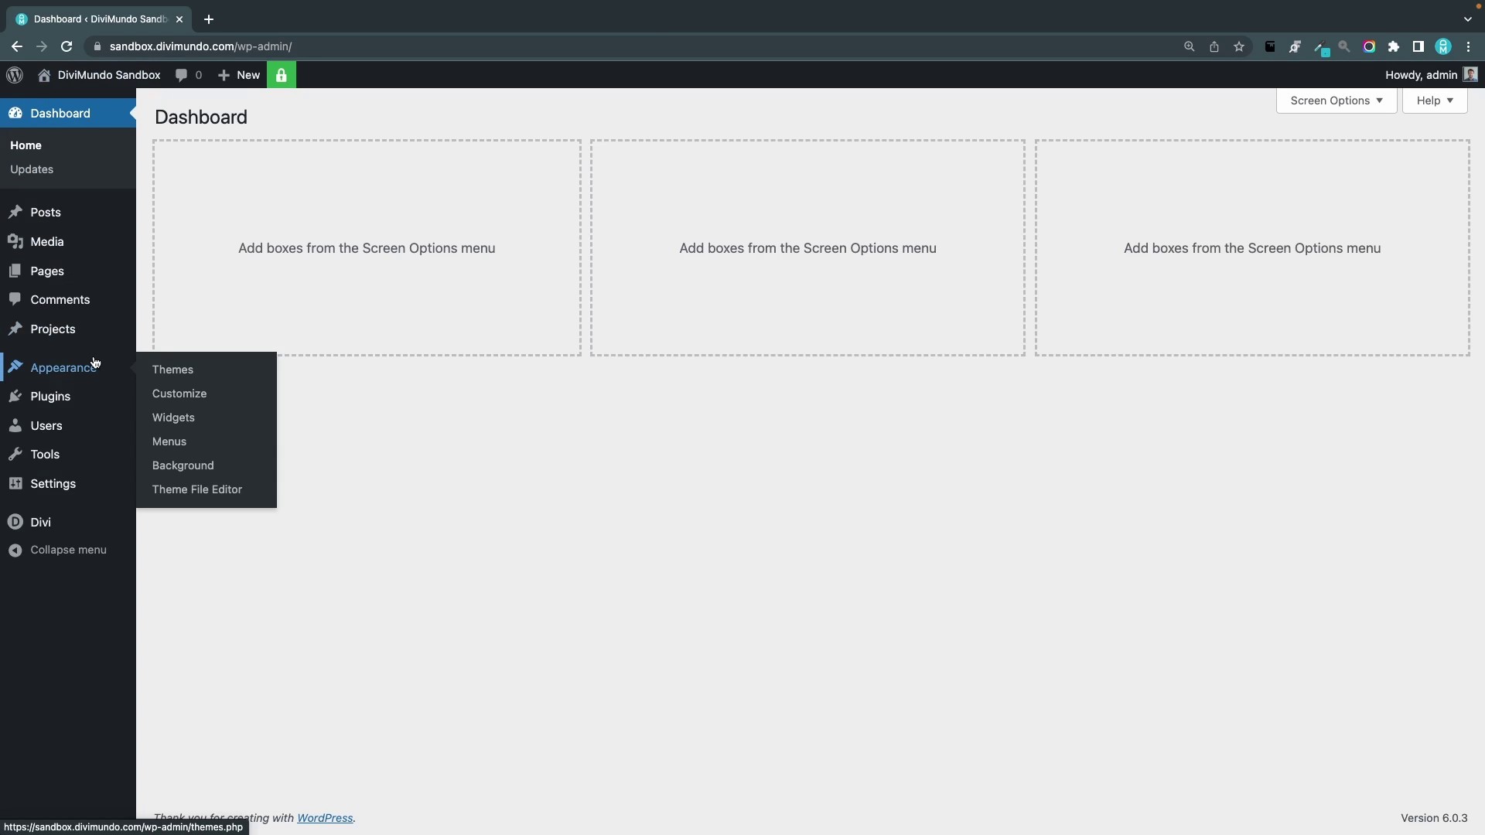
{"action": "left_click", "coordinate": [169, 441]}
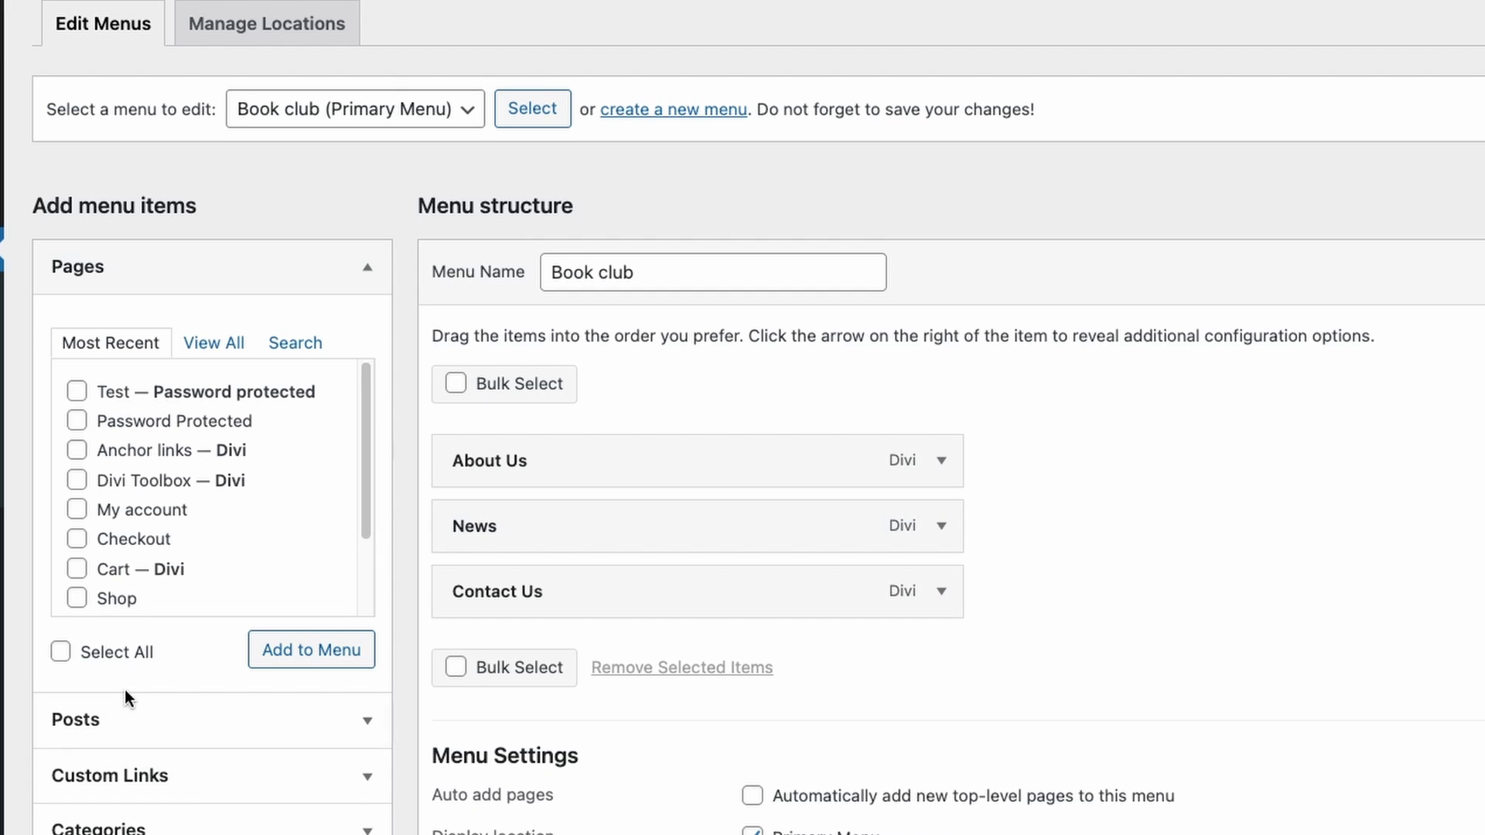
Add a 'Club Blog' custom link pointing to #club-blog to the Book club menu and save it
{"action": "left_click", "coordinate": [124, 777]}
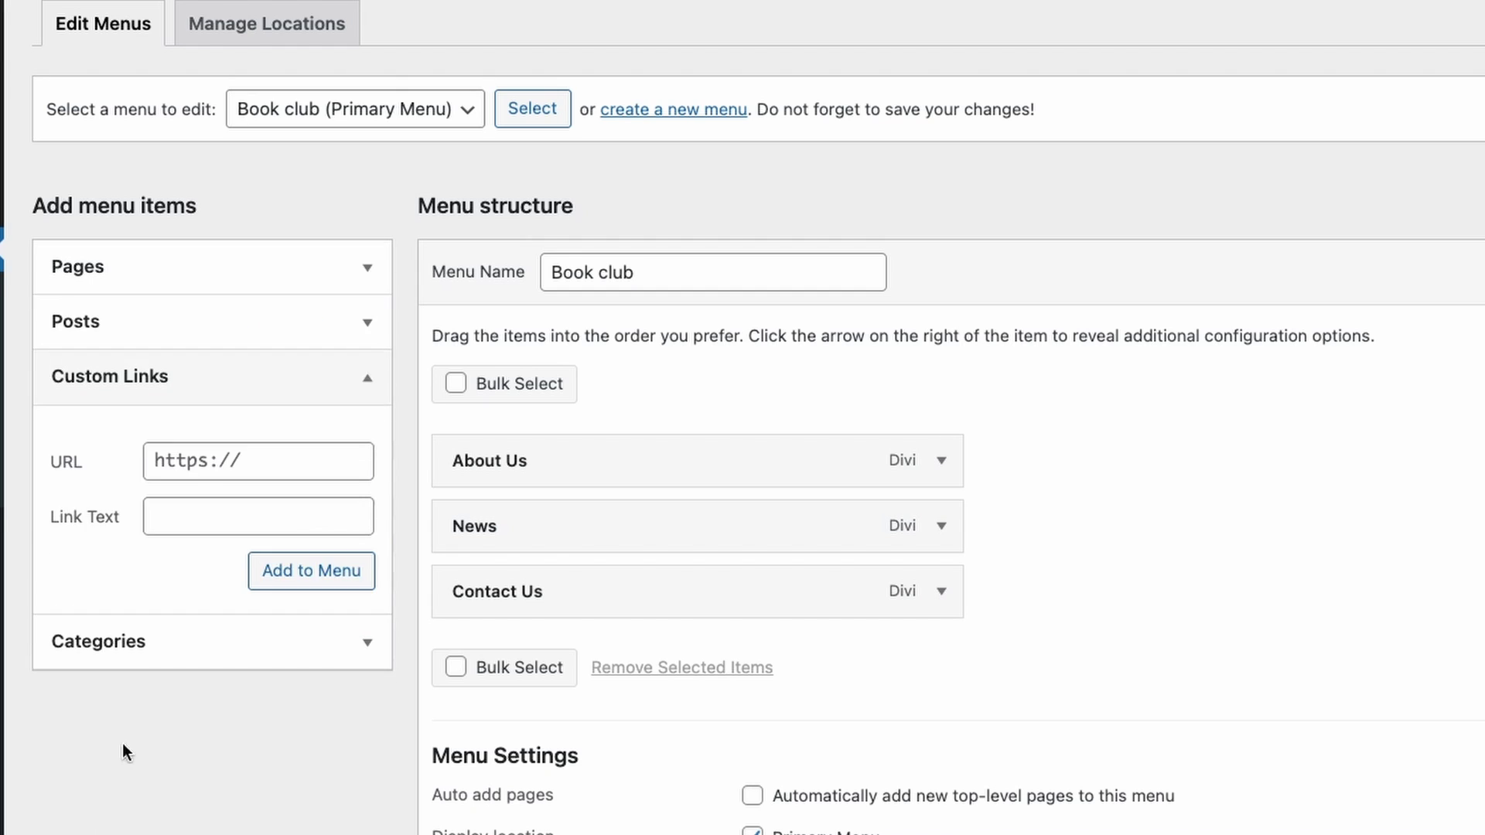
{"action": "left_click", "coordinate": [207, 512]}
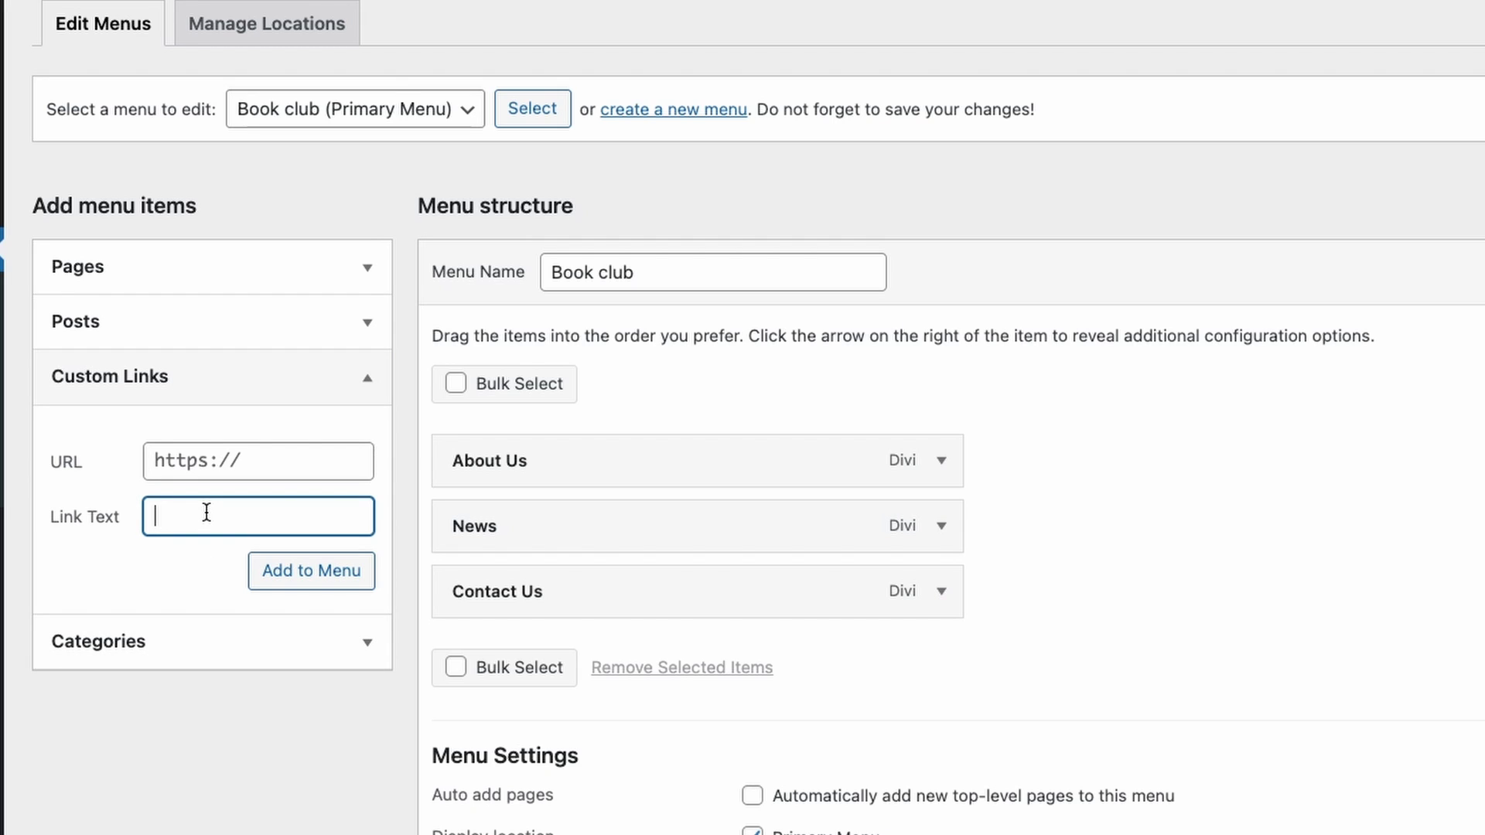
{"action": "type", "text": "Club Blog"}
{"action": "left_click", "coordinate": [223, 467]}
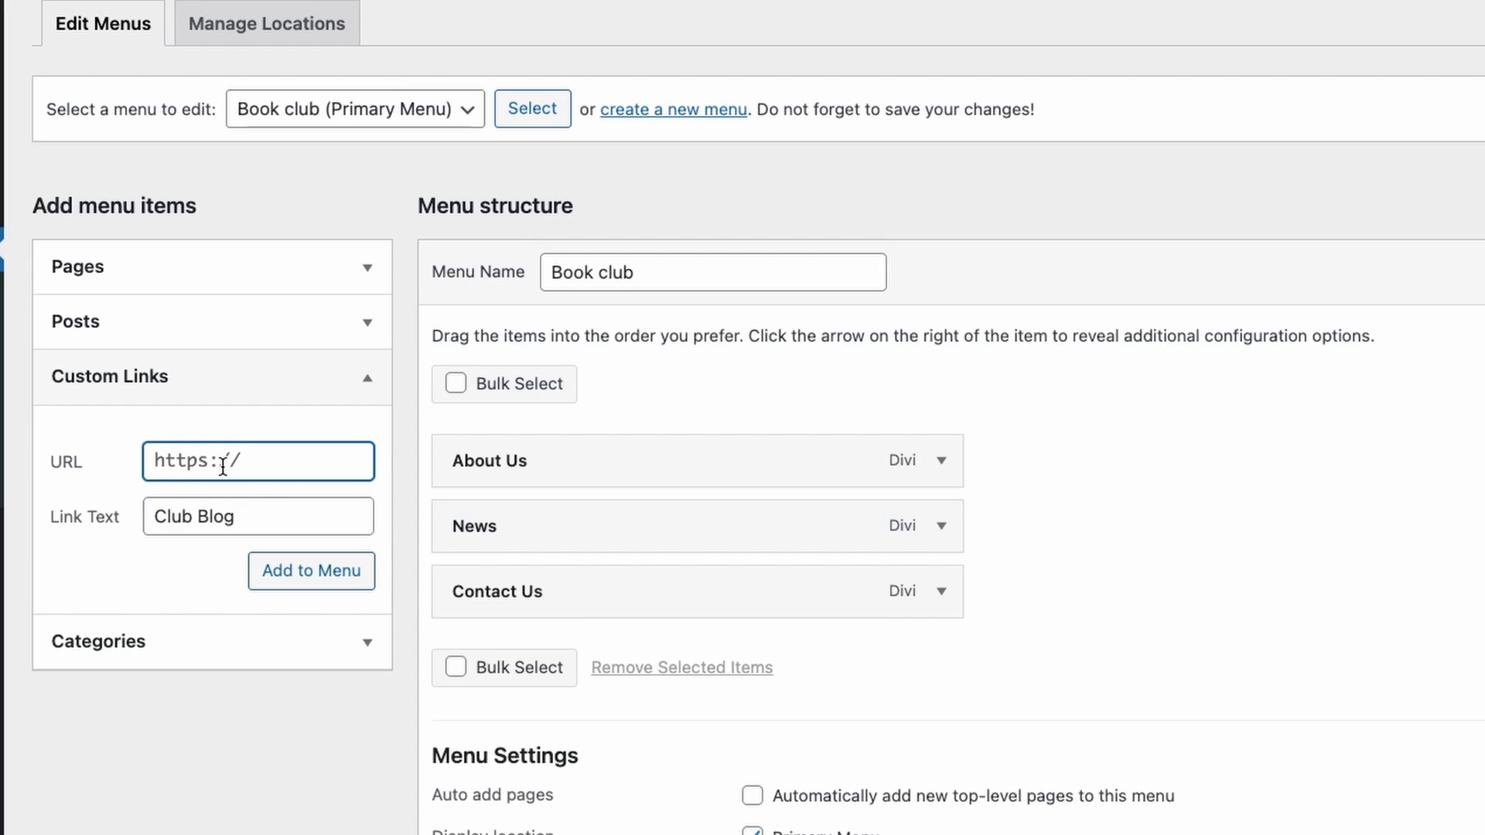
{"action": "type", "text": "#club-blog"}
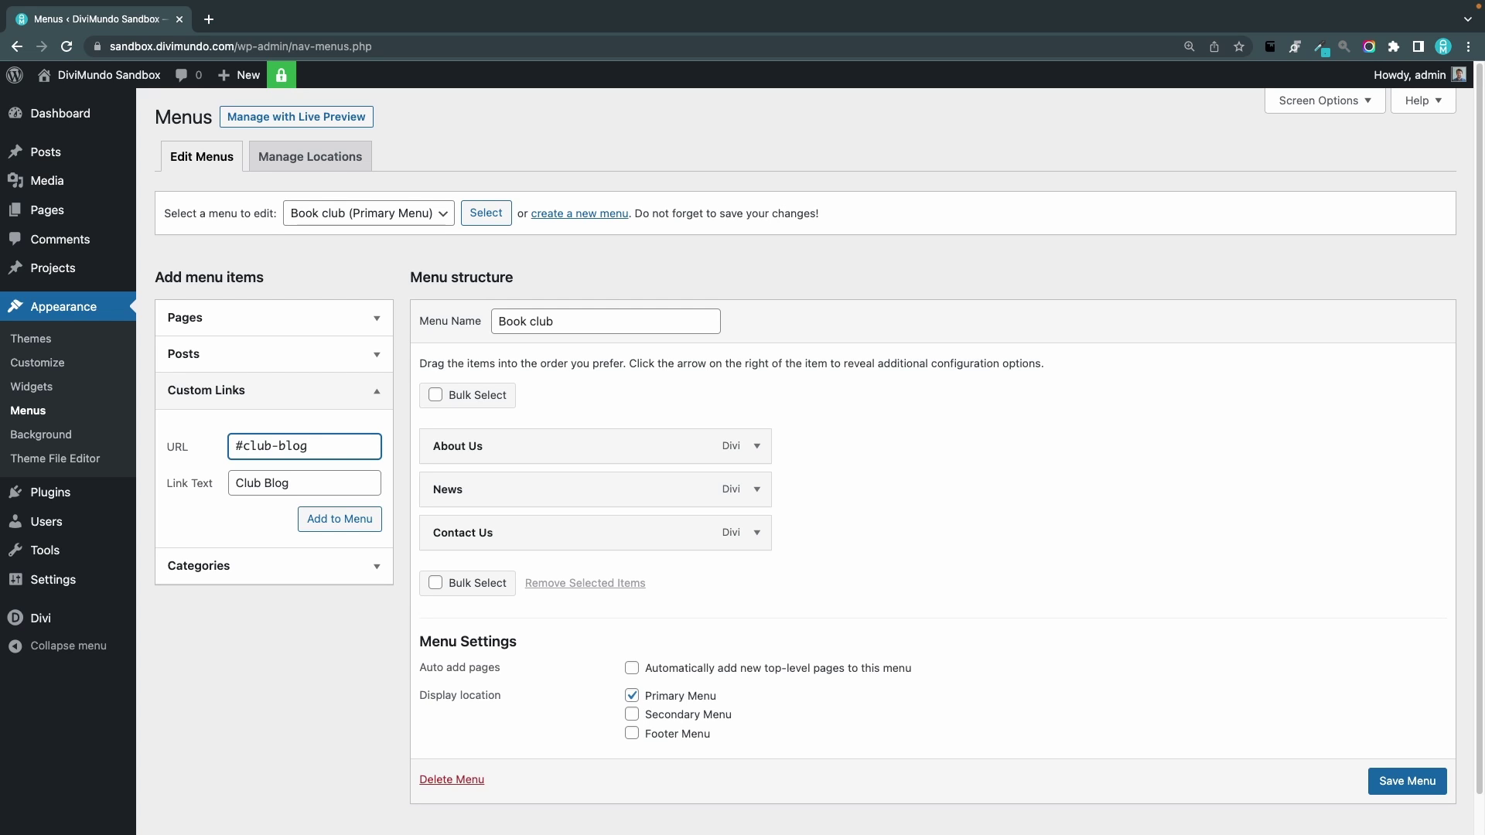
{"action": "left_click", "coordinate": [340, 519]}
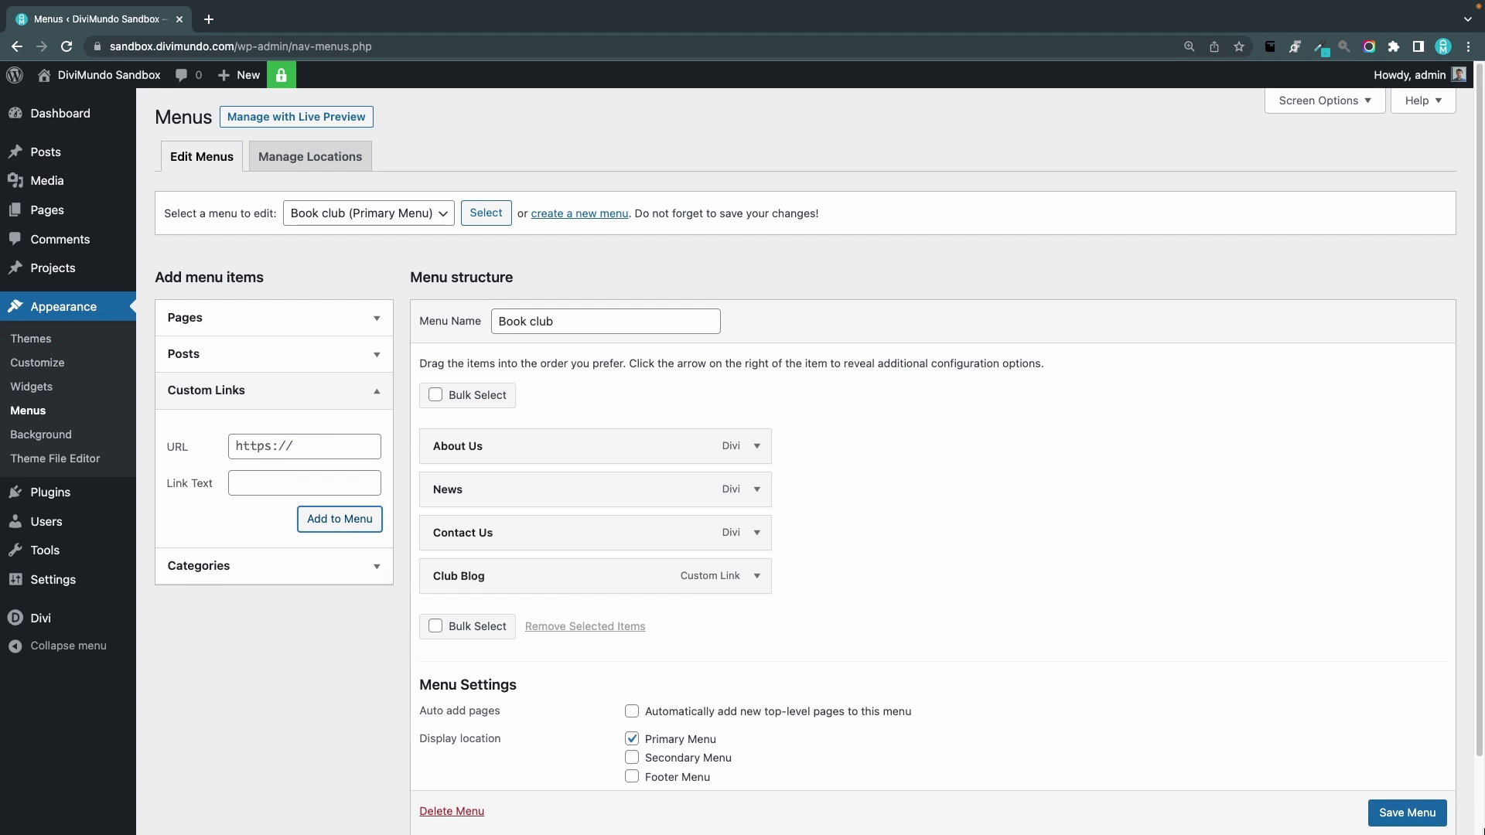
{"action": "left_click", "coordinate": [1425, 811]}
{"action": "left_click", "coordinate": [342, 52]}
{"action": "type", "text": "https://sandbox.divimundo.com/anchor-links/"}
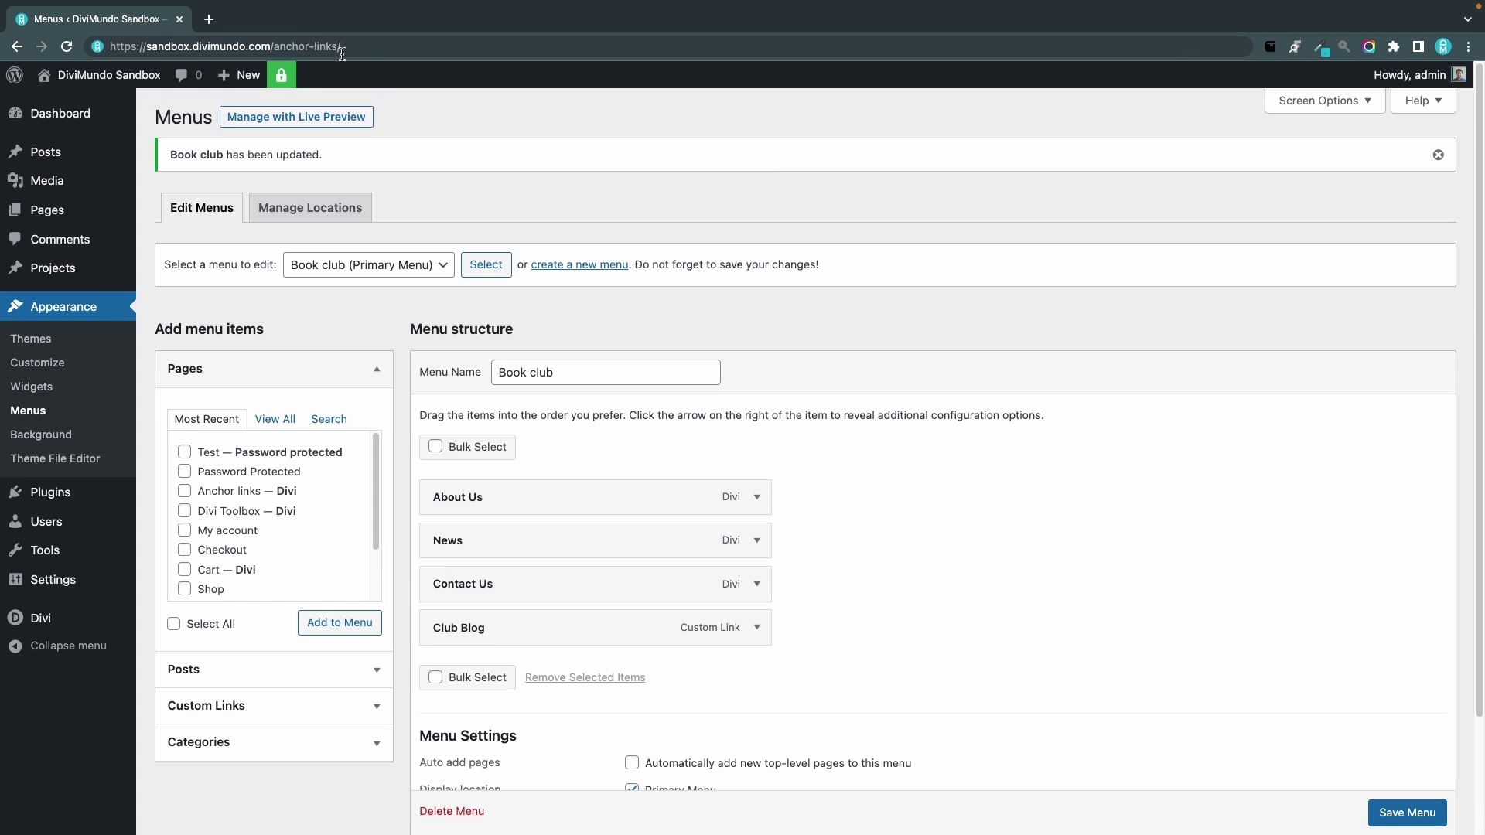
Load the Anchor links page and follow the Club Blog header menu link to the section
{"action": "key", "text": "Return"}
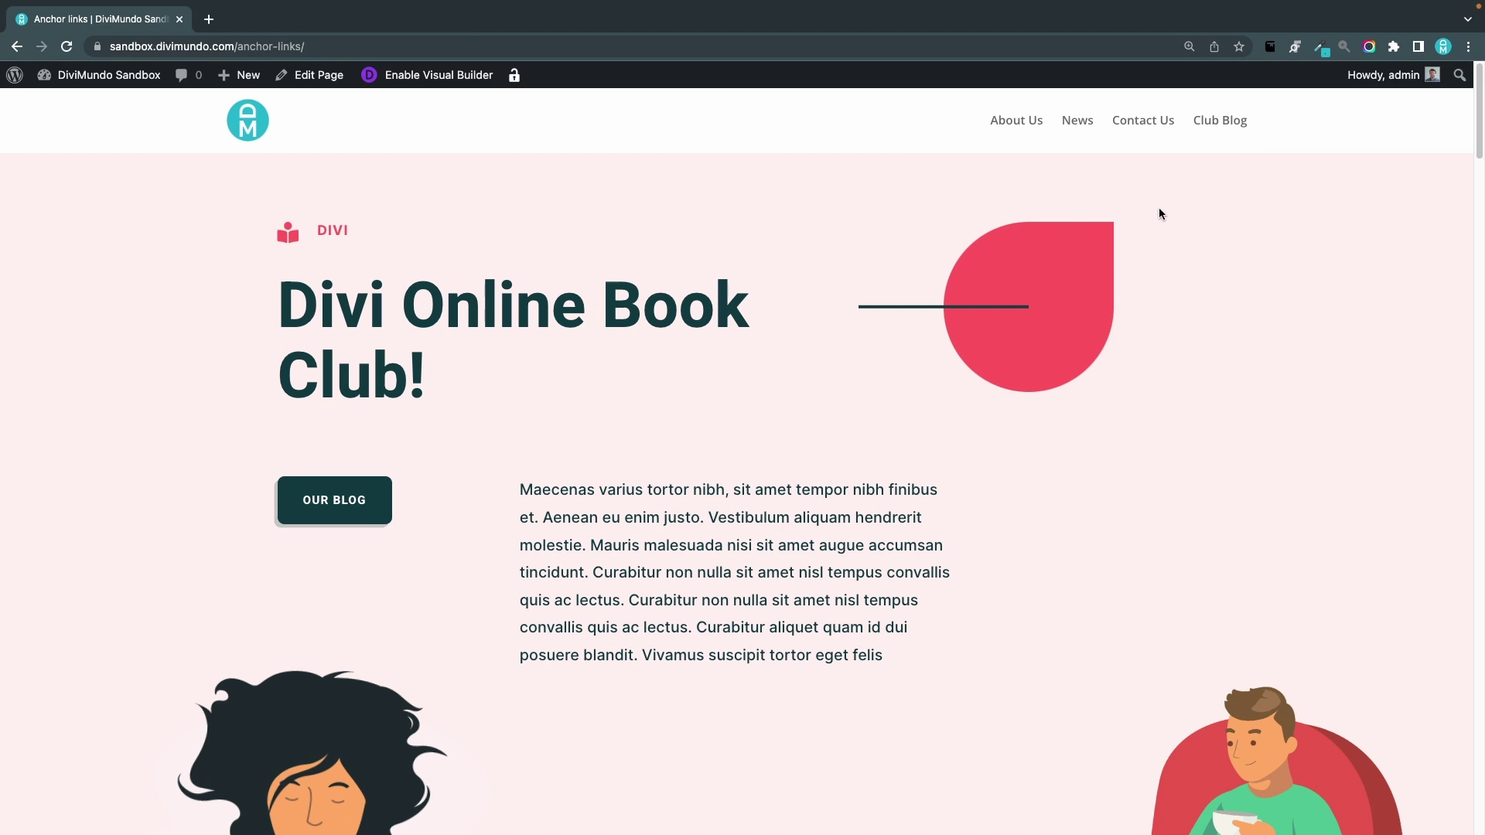
{"action": "left_click", "coordinate": [1243, 130]}
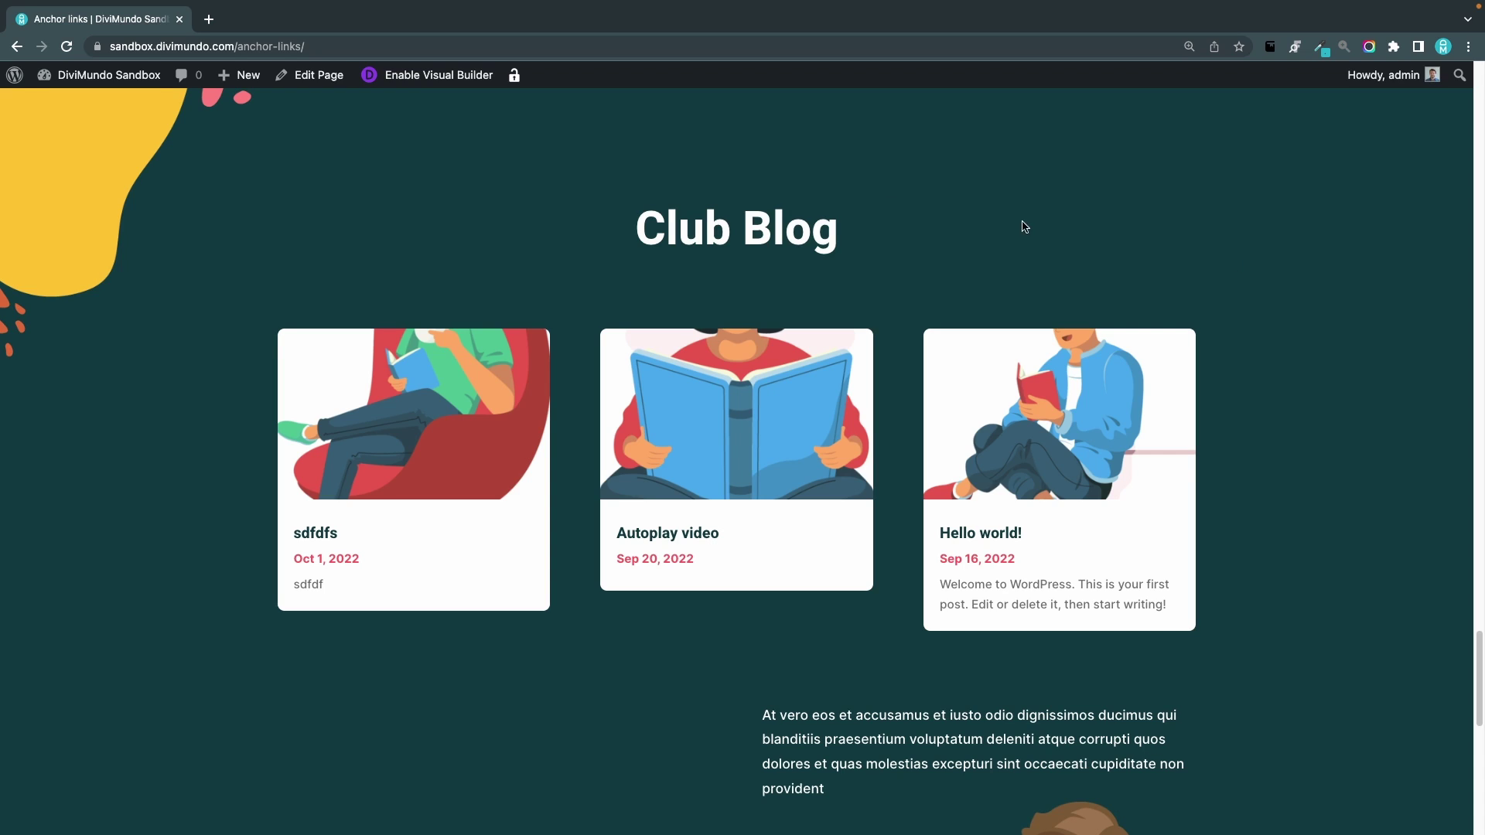
In the Visual Builder, change the OUR BLOG button's link URL from /blog/ to #club-blog
{"action": "left_click", "coordinate": [434, 82]}
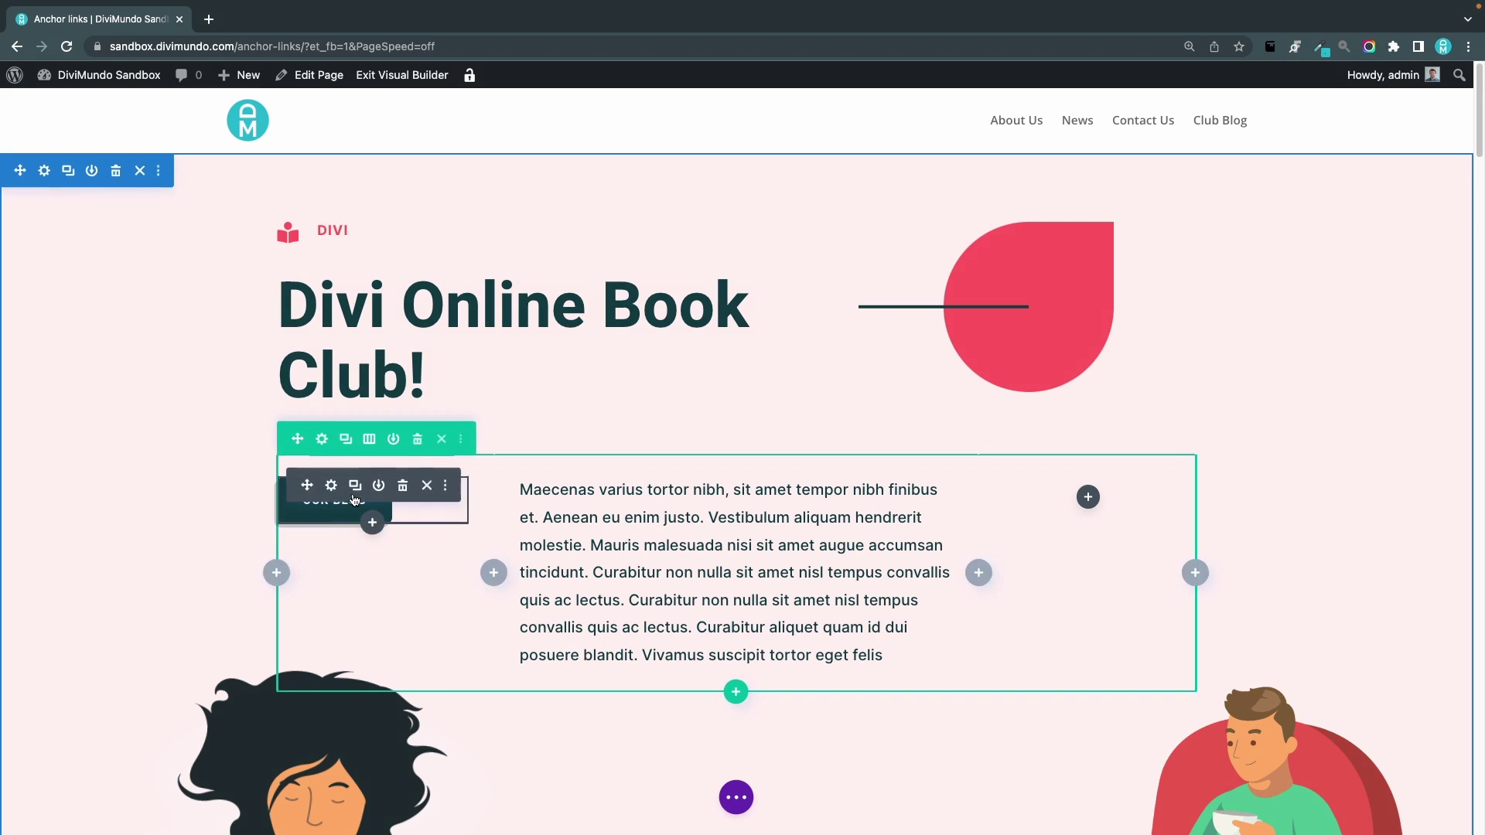
{"action": "left_click", "coordinate": [333, 486]}
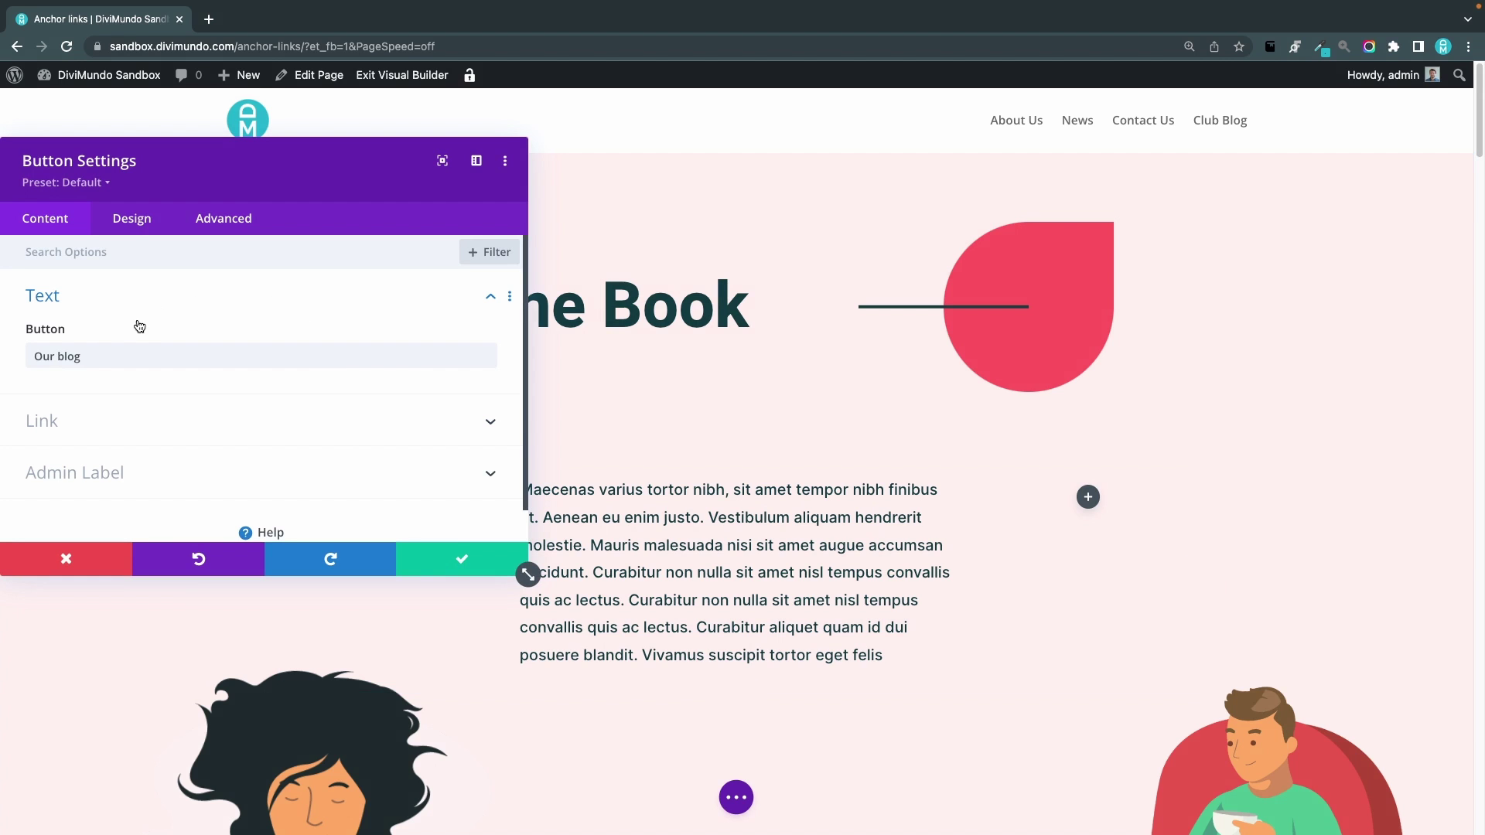
{"action": "left_click", "coordinate": [72, 420]}
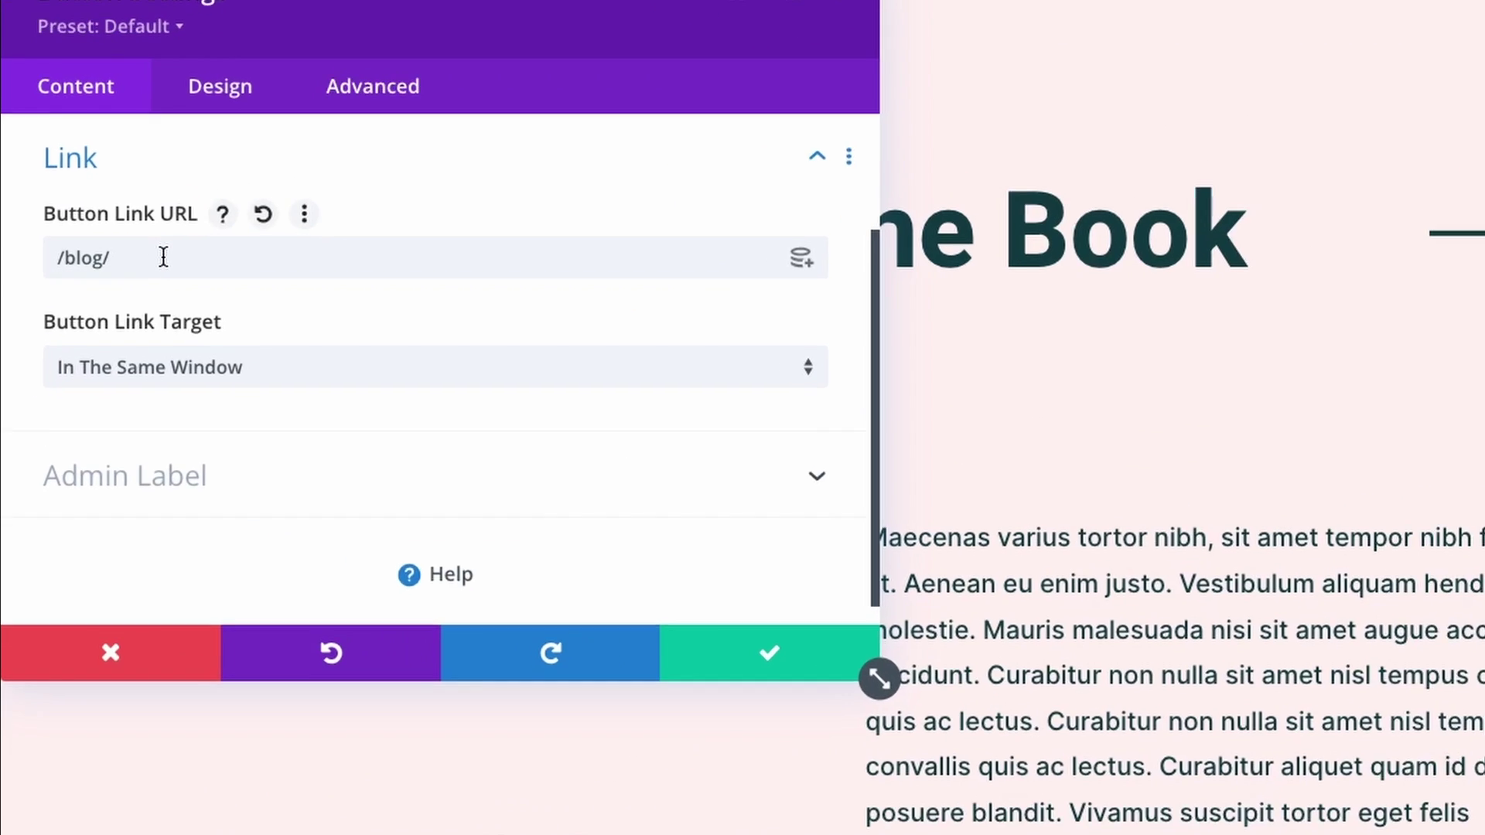
{"action": "left_click", "coordinate": [163, 258]}
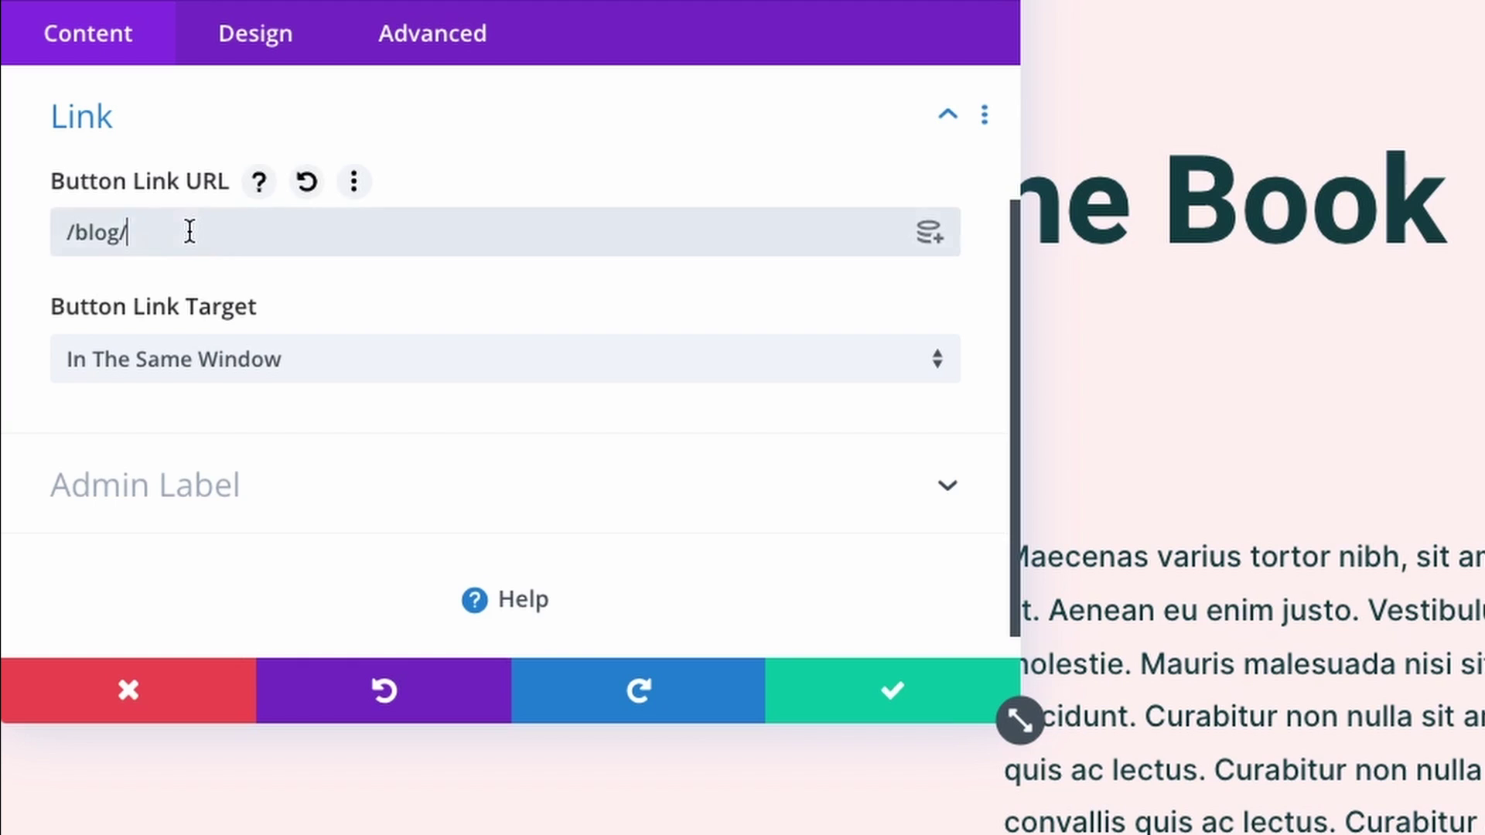
{"action": "key", "text": "ctrl+a"}
{"action": "key", "text": "BackSpace"}
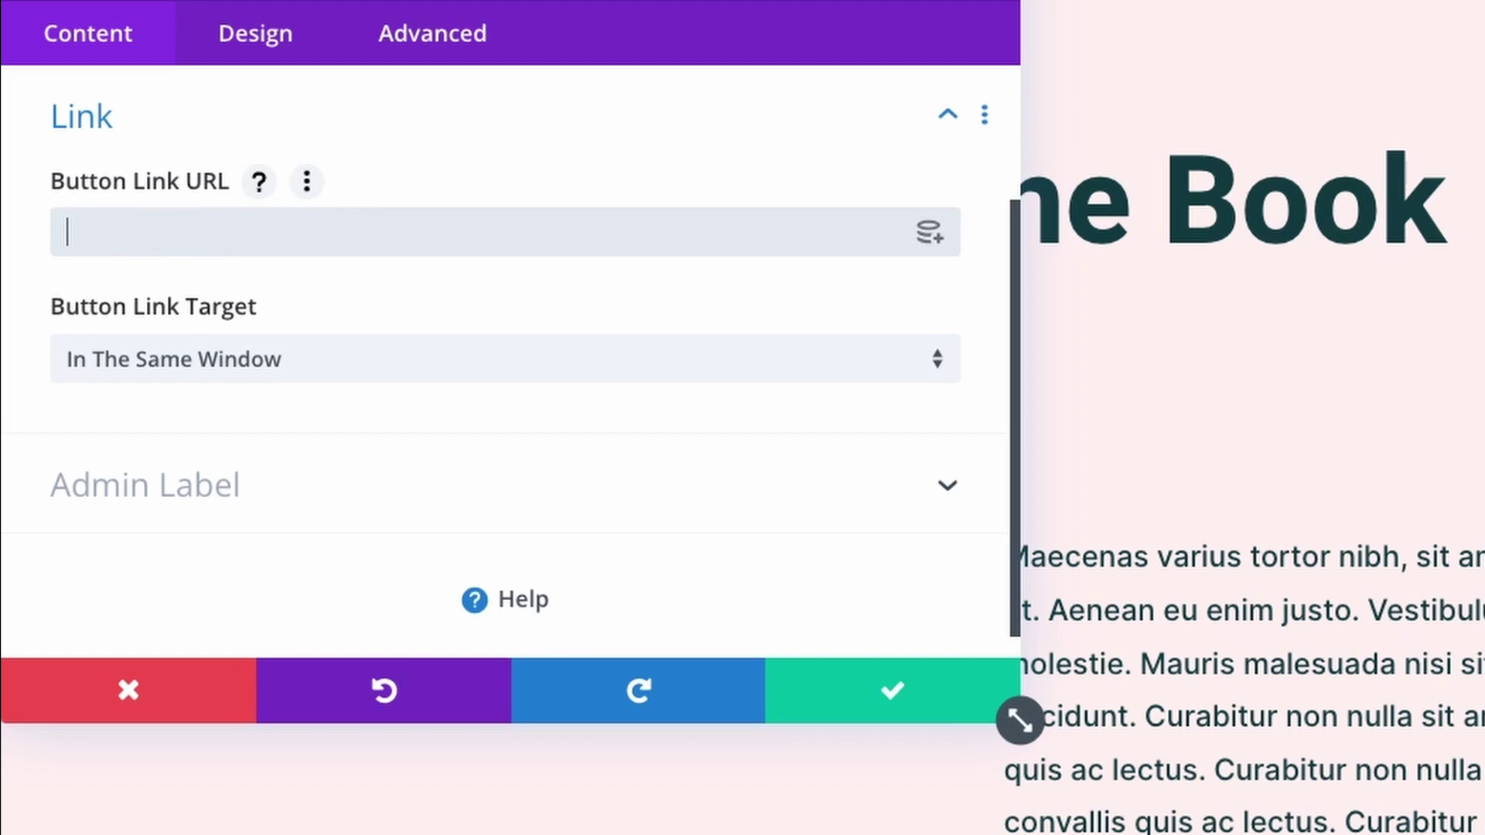
{"action": "type", "text": "#club-blog"}
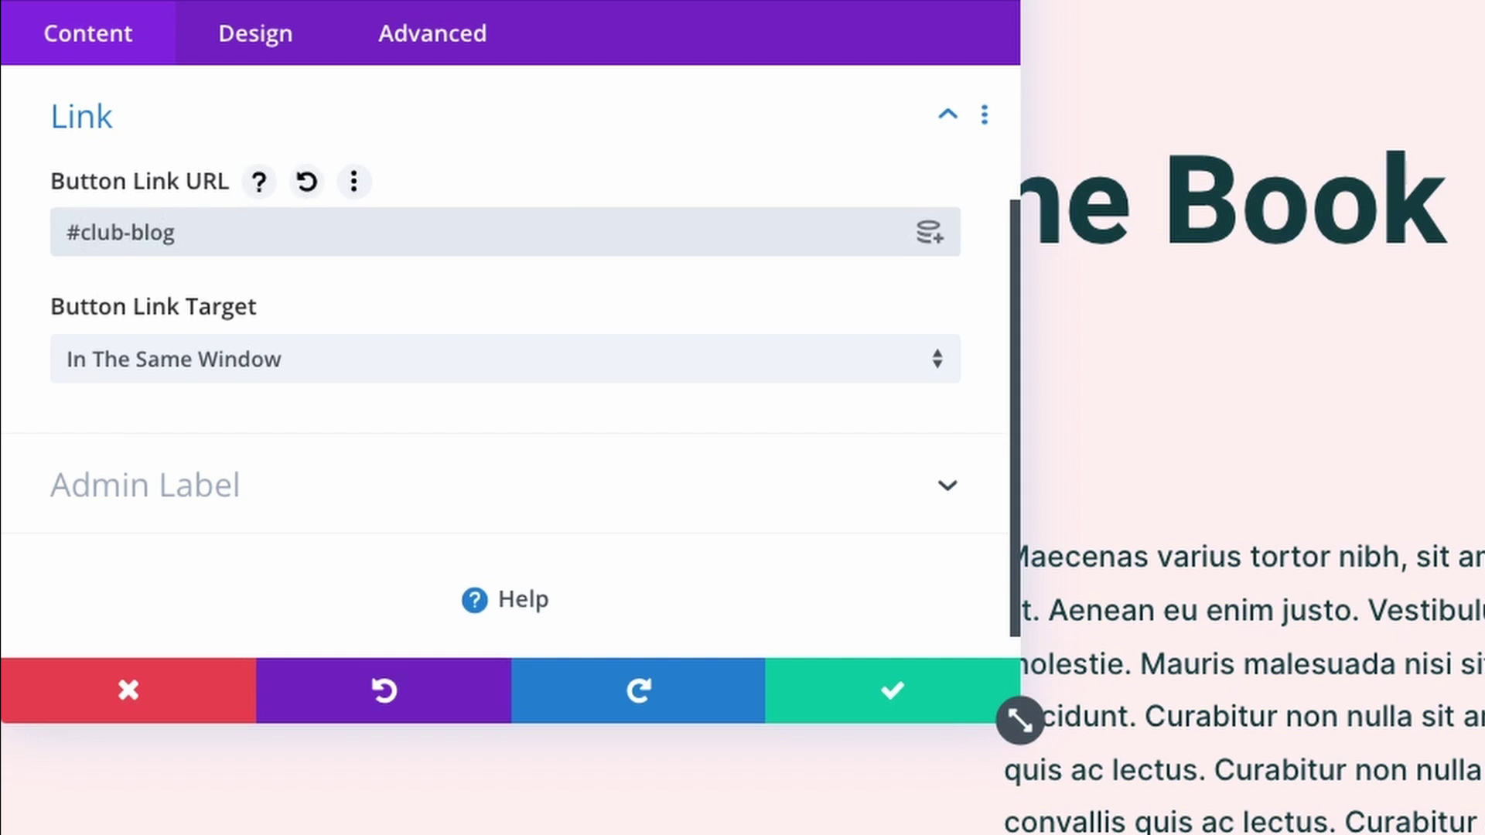
Apply the button link, save and exit the builder, and verify OUR BLOG jumps to Club Blog
{"action": "left_click", "coordinate": [919, 713]}
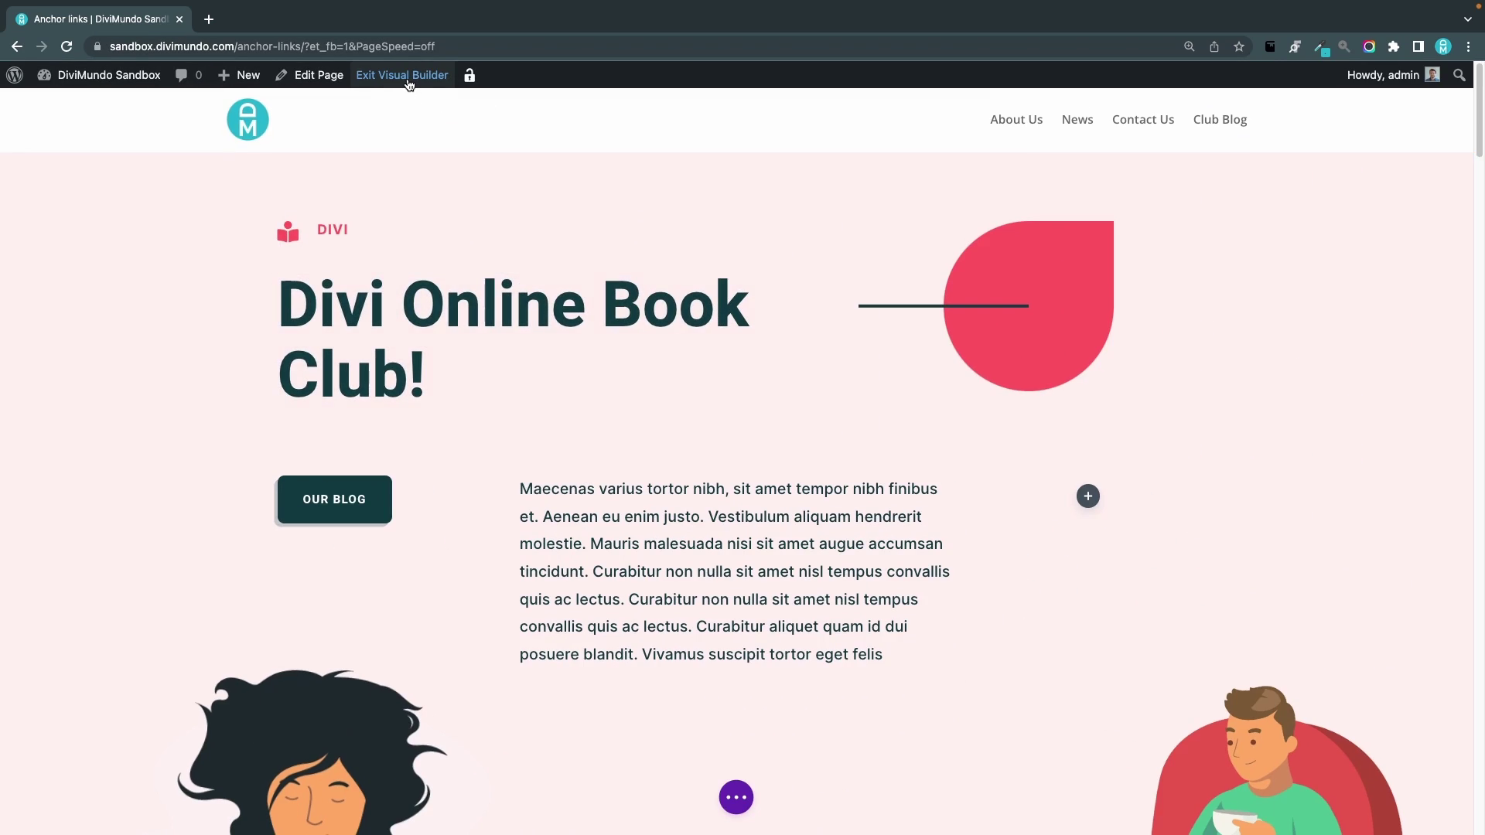
{"action": "left_click", "coordinate": [473, 14]}
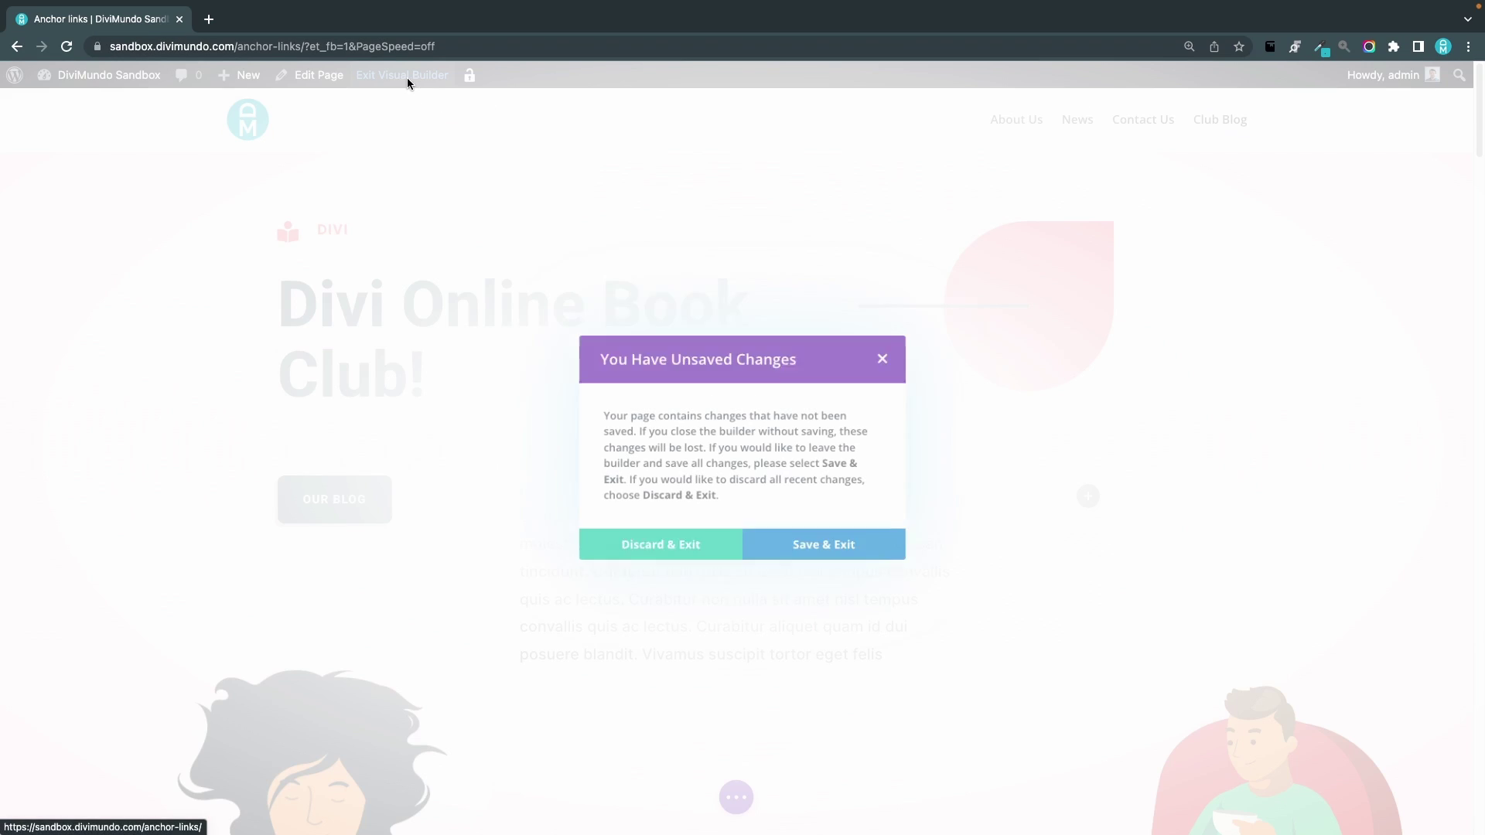
{"action": "left_click", "coordinate": [809, 549]}
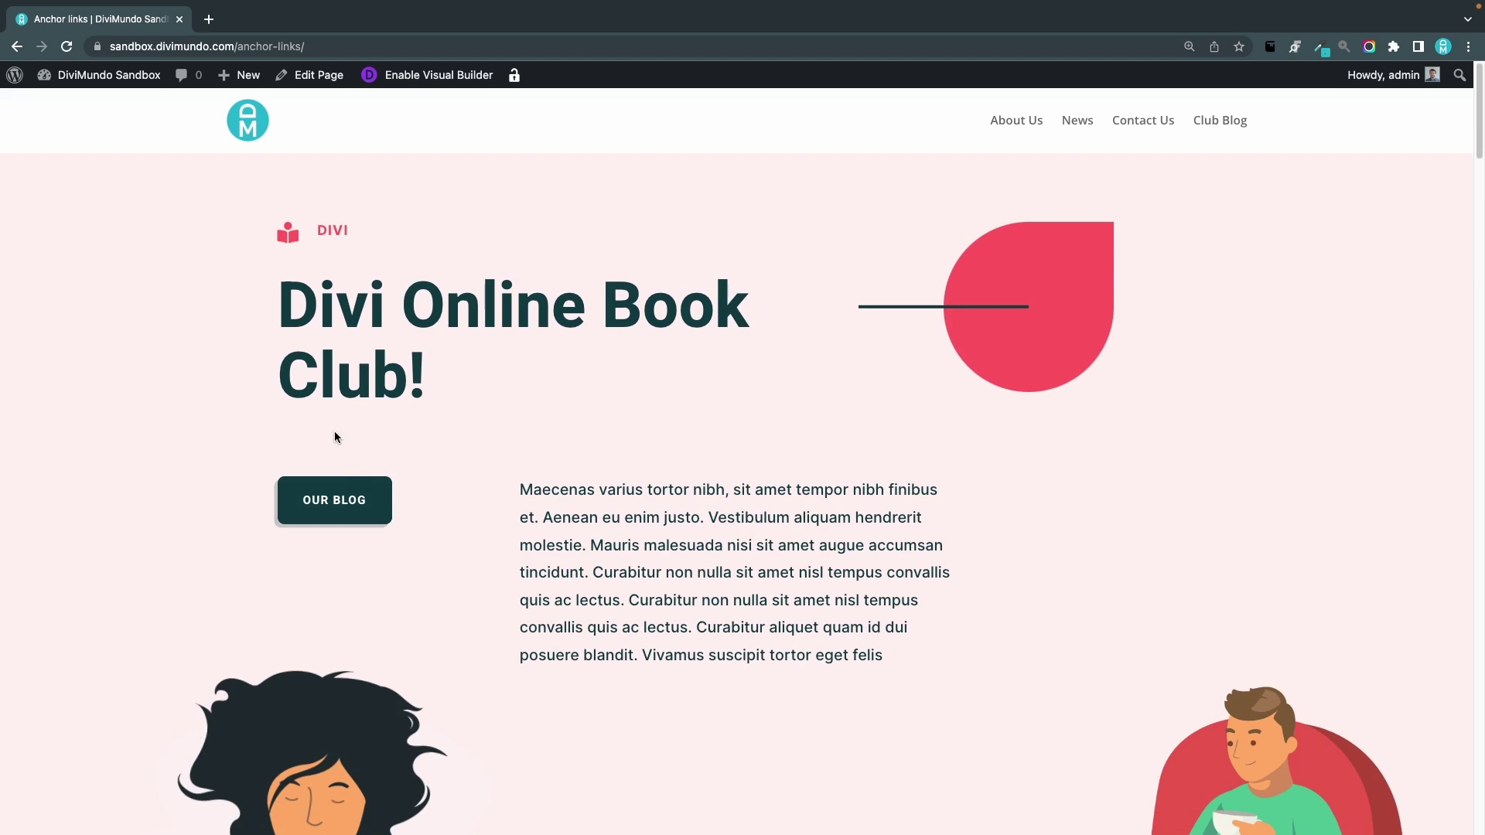
{"action": "left_click", "coordinate": [344, 495]}
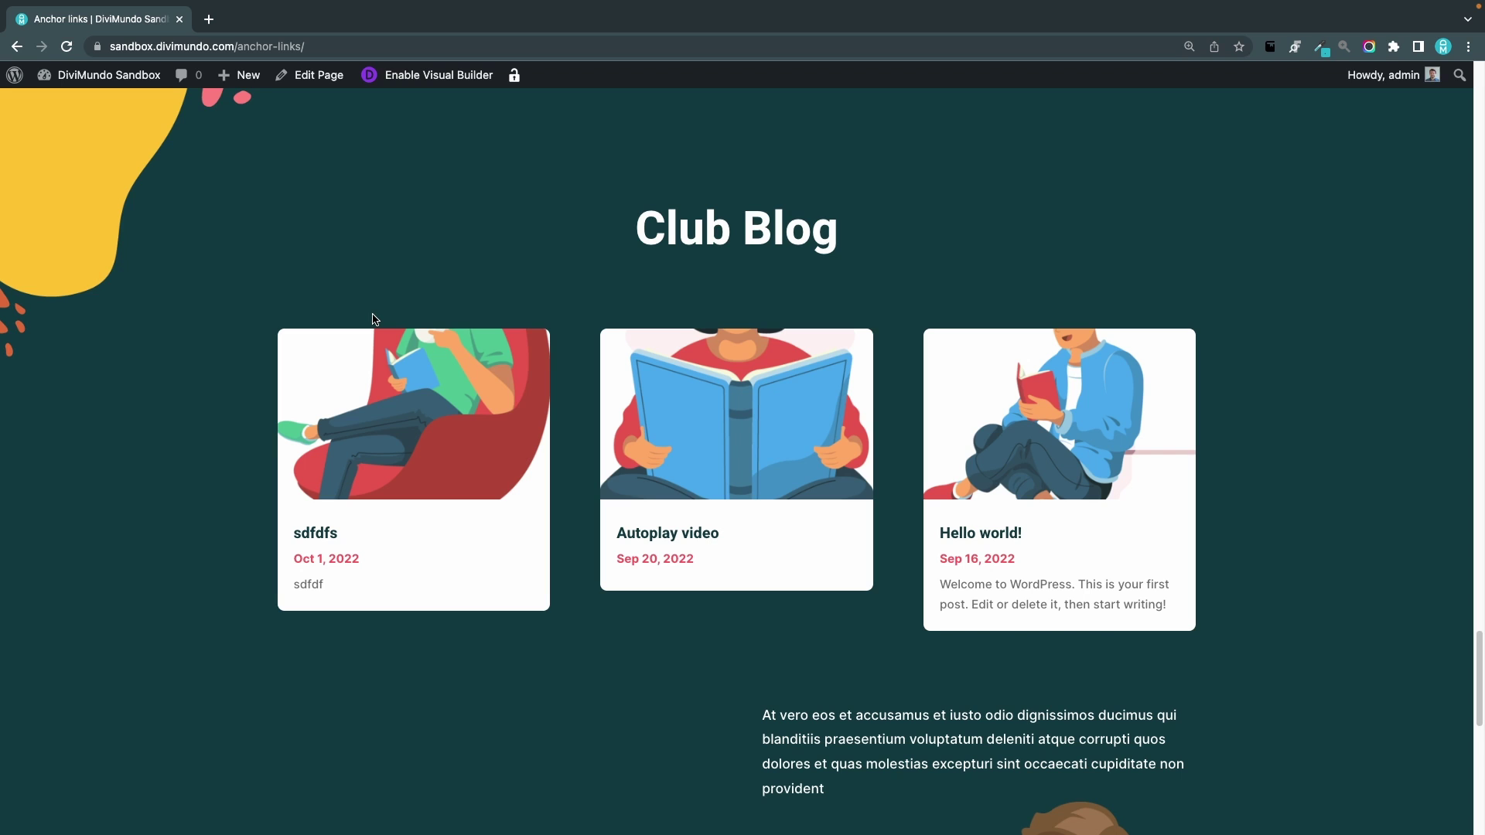
{"action": "scroll", "coordinate": [373, 319], "scroll_direction": "up", "scroll_amount": 15}
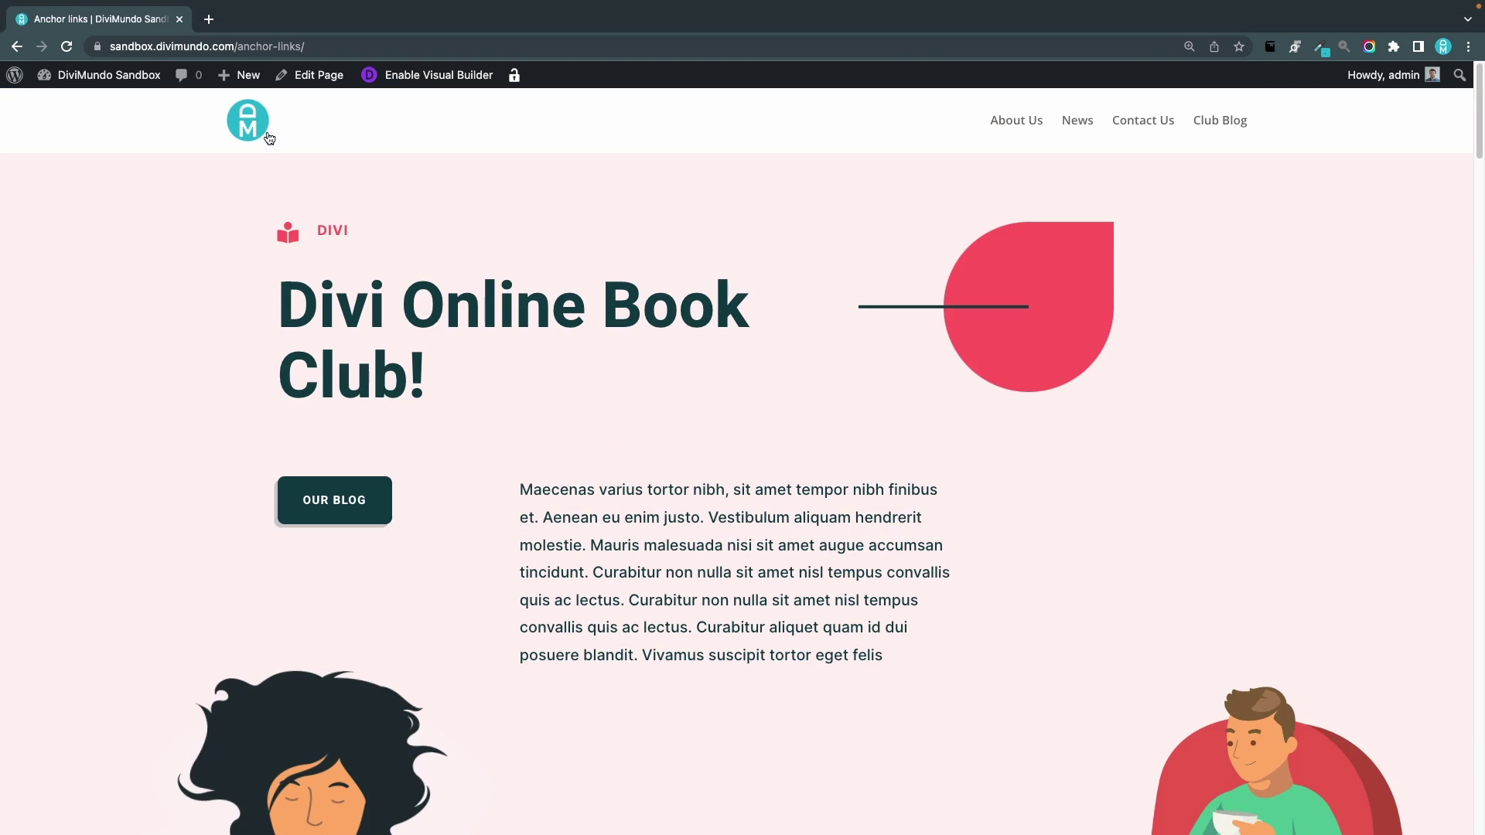
On the home page in the Visual Builder, set the READ MORE button link to /anchor-links/#club-blog
{"action": "left_click", "coordinate": [263, 131]}
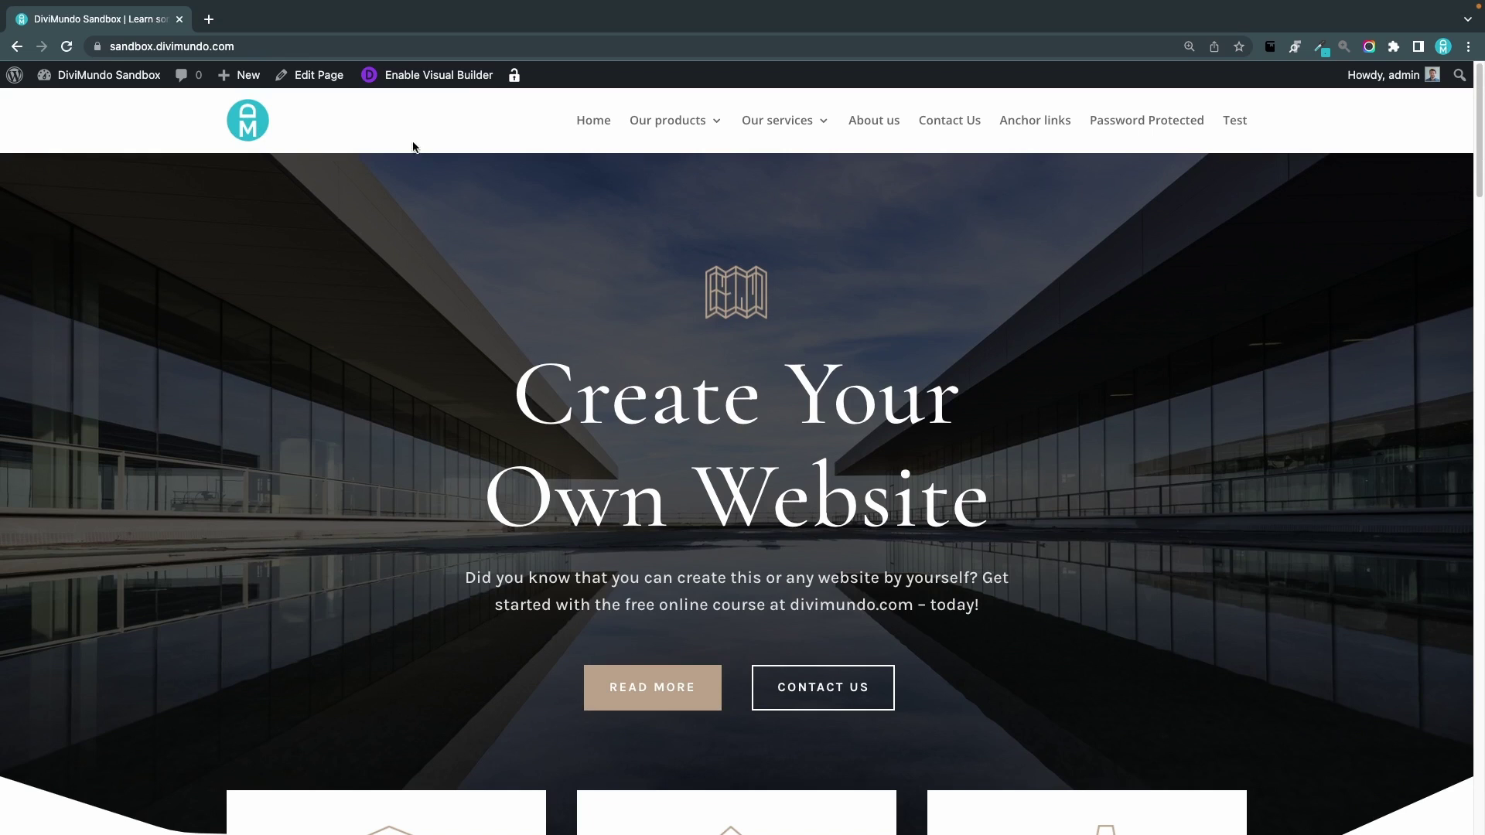
{"action": "left_click", "coordinate": [463, 83]}
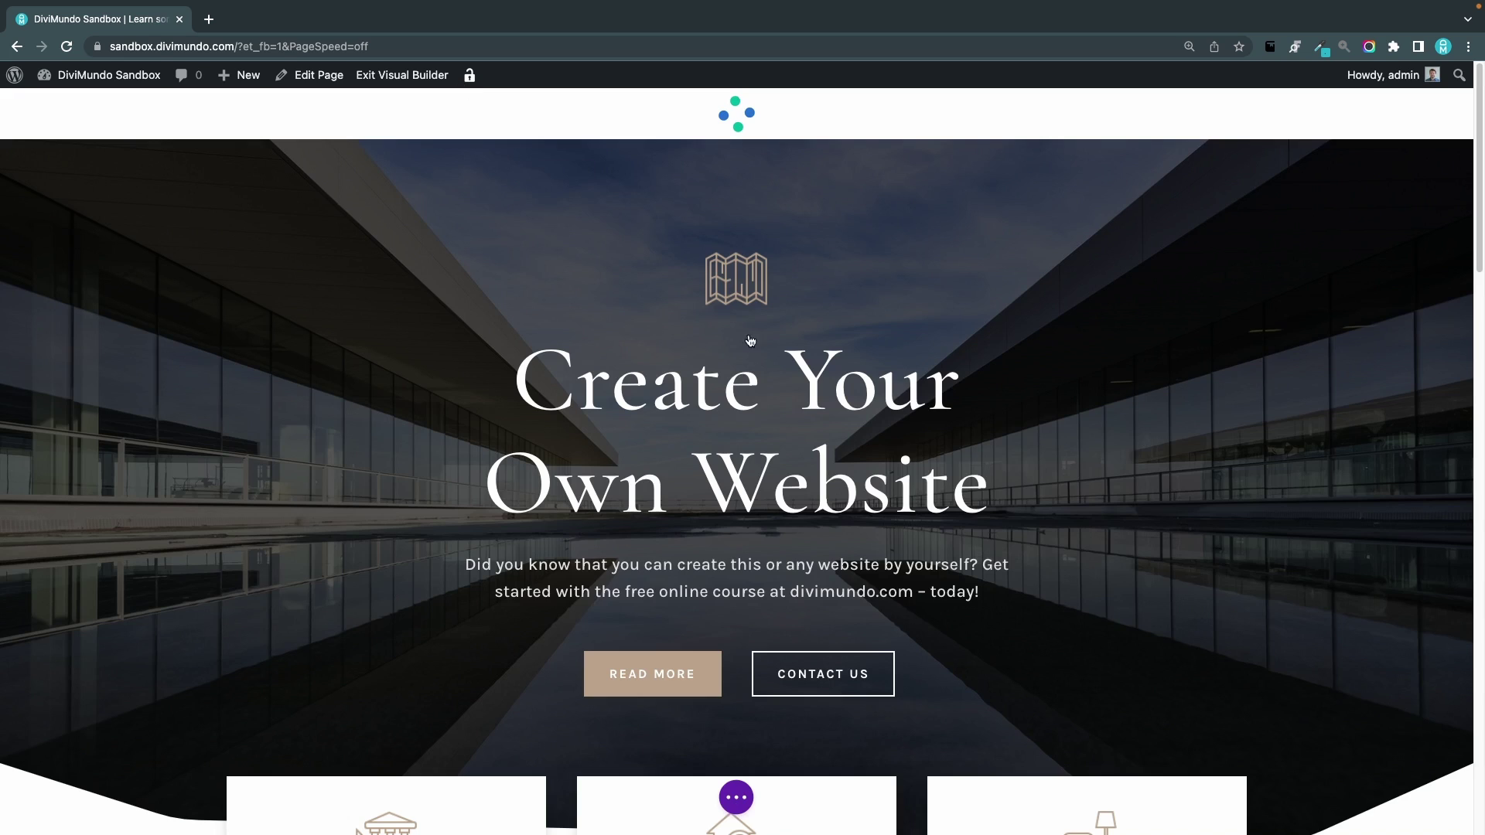
{"action": "left_click", "coordinate": [680, 690]}
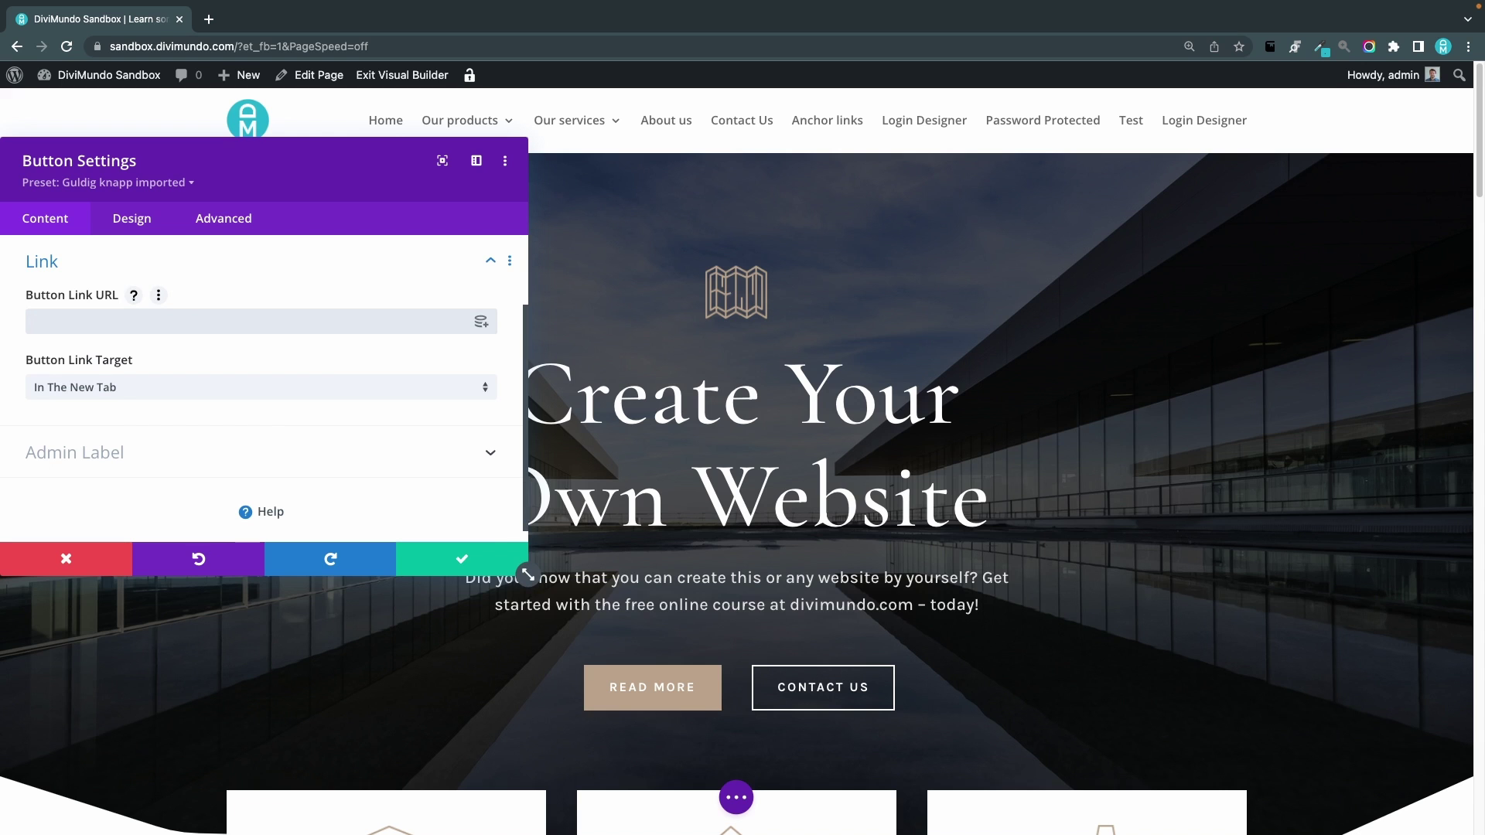
{"action": "type", "text": "#club-blog"}
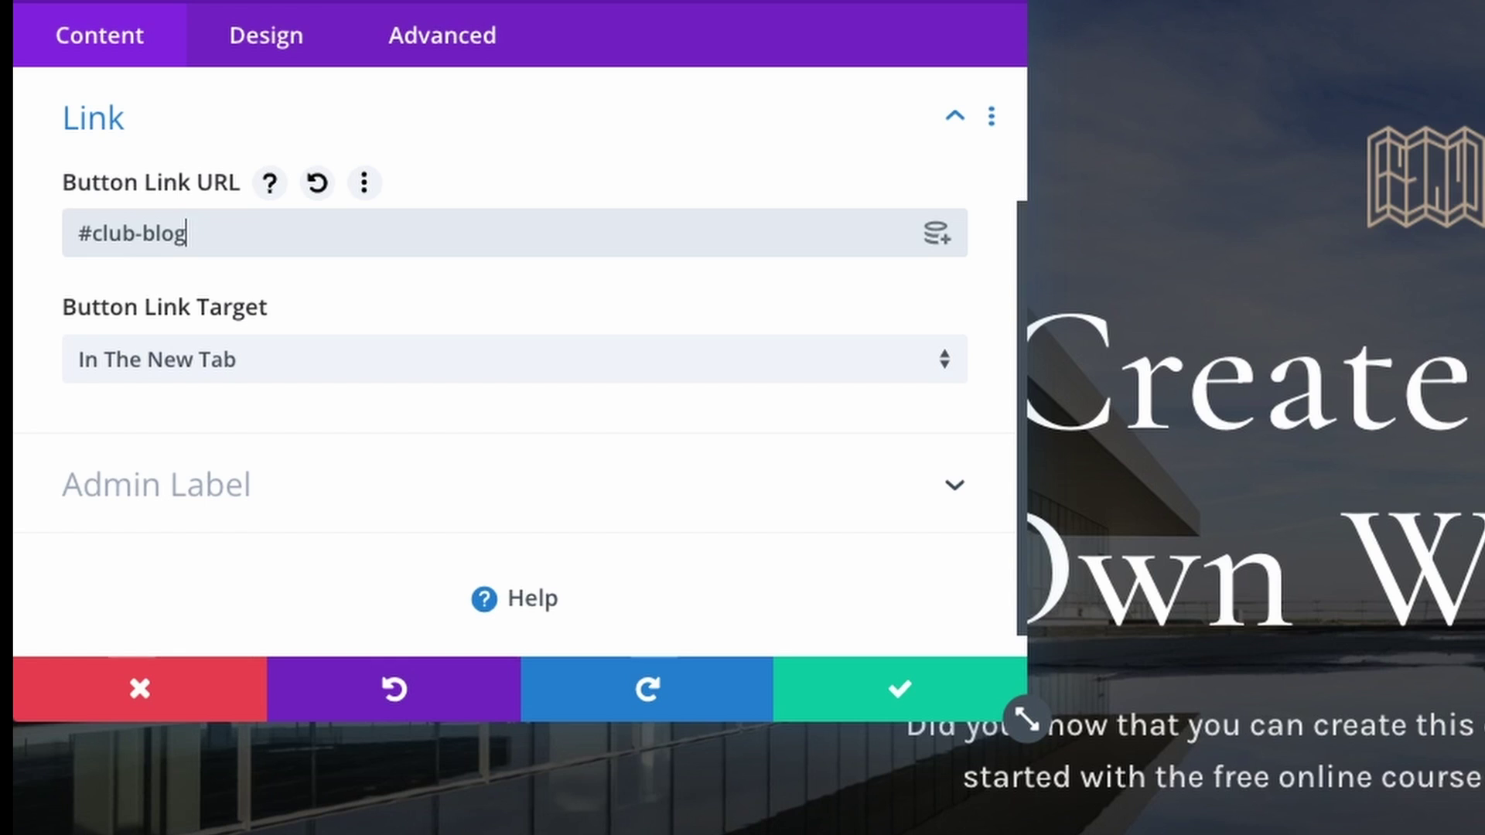
{"action": "key", "text": "Left"}
{"action": "key", "text": "Left"}
{"action": "key", "text": "Left"}
{"action": "key", "text": "Left"}
{"action": "key", "text": "Left"}
{"action": "key", "text": "Left"}
{"action": "key", "text": "Left"}
{"action": "key", "text": "Left"}
{"action": "key", "text": "Left"}
{"action": "key", "text": "Left"}
{"action": "type", "text": "/"}
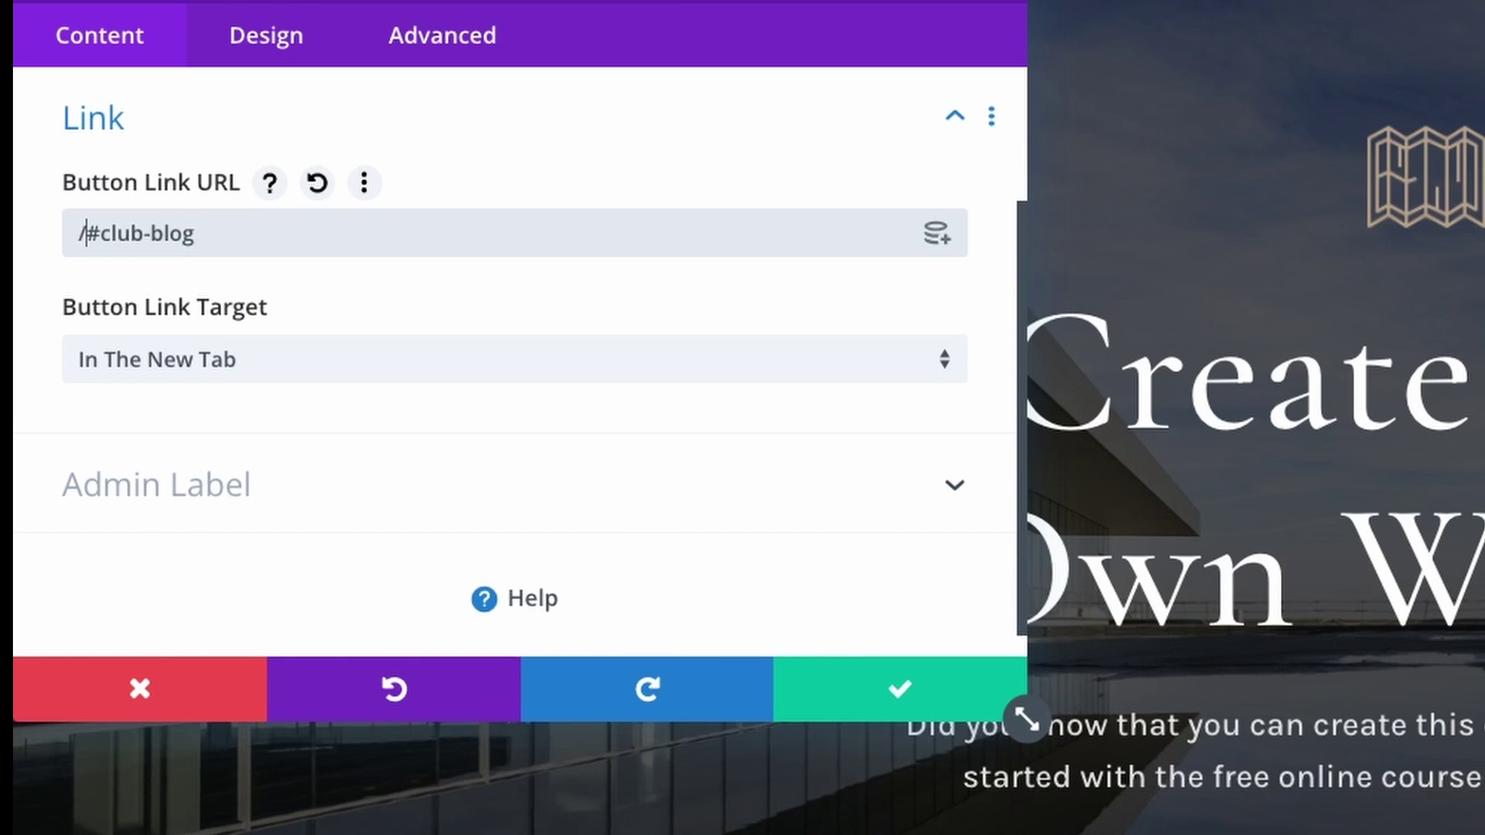
{"action": "type", "text": "anchor-link"}
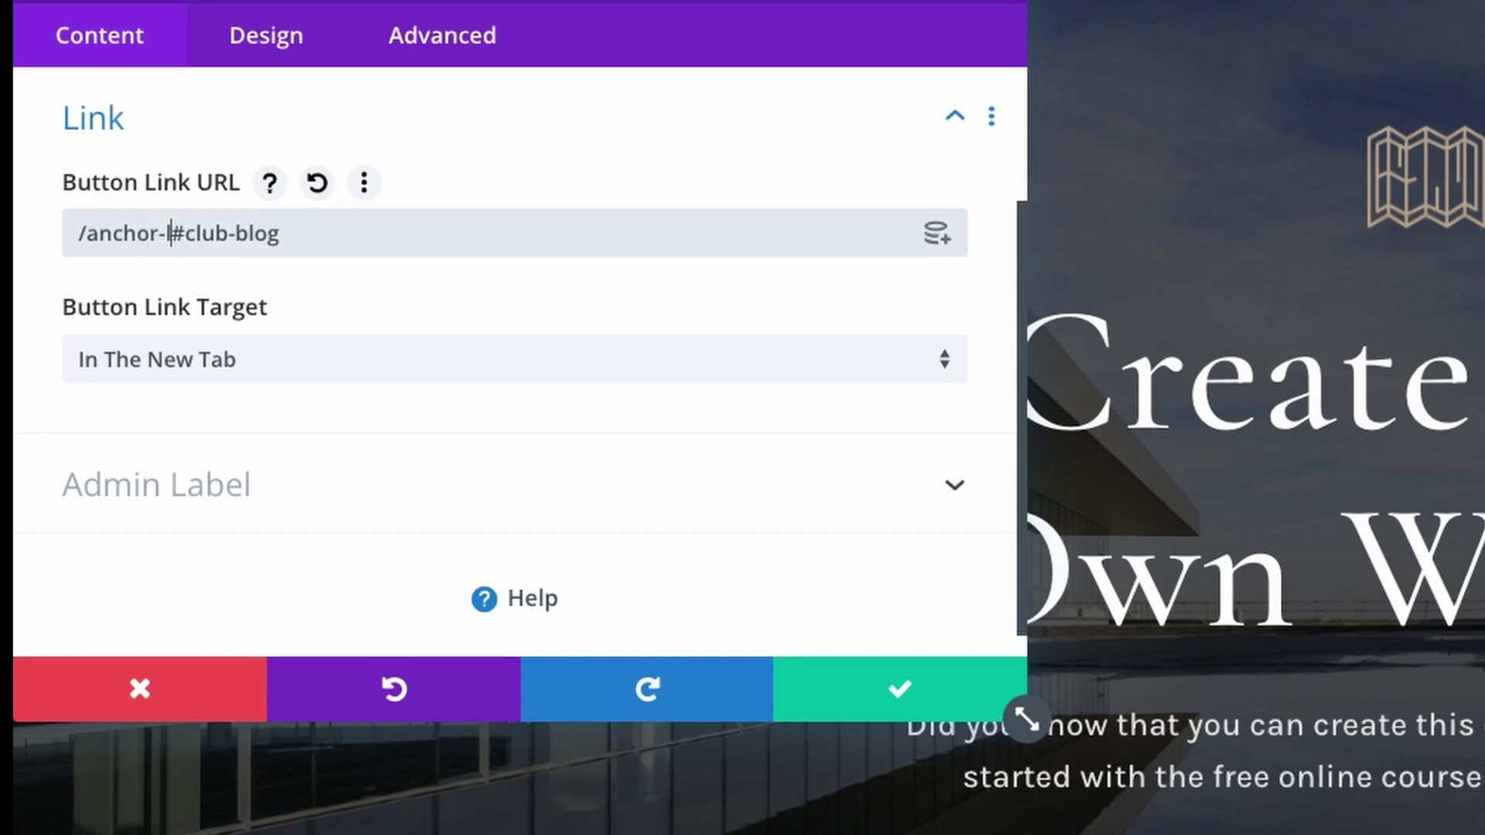
{"action": "type", "text": "s/"}
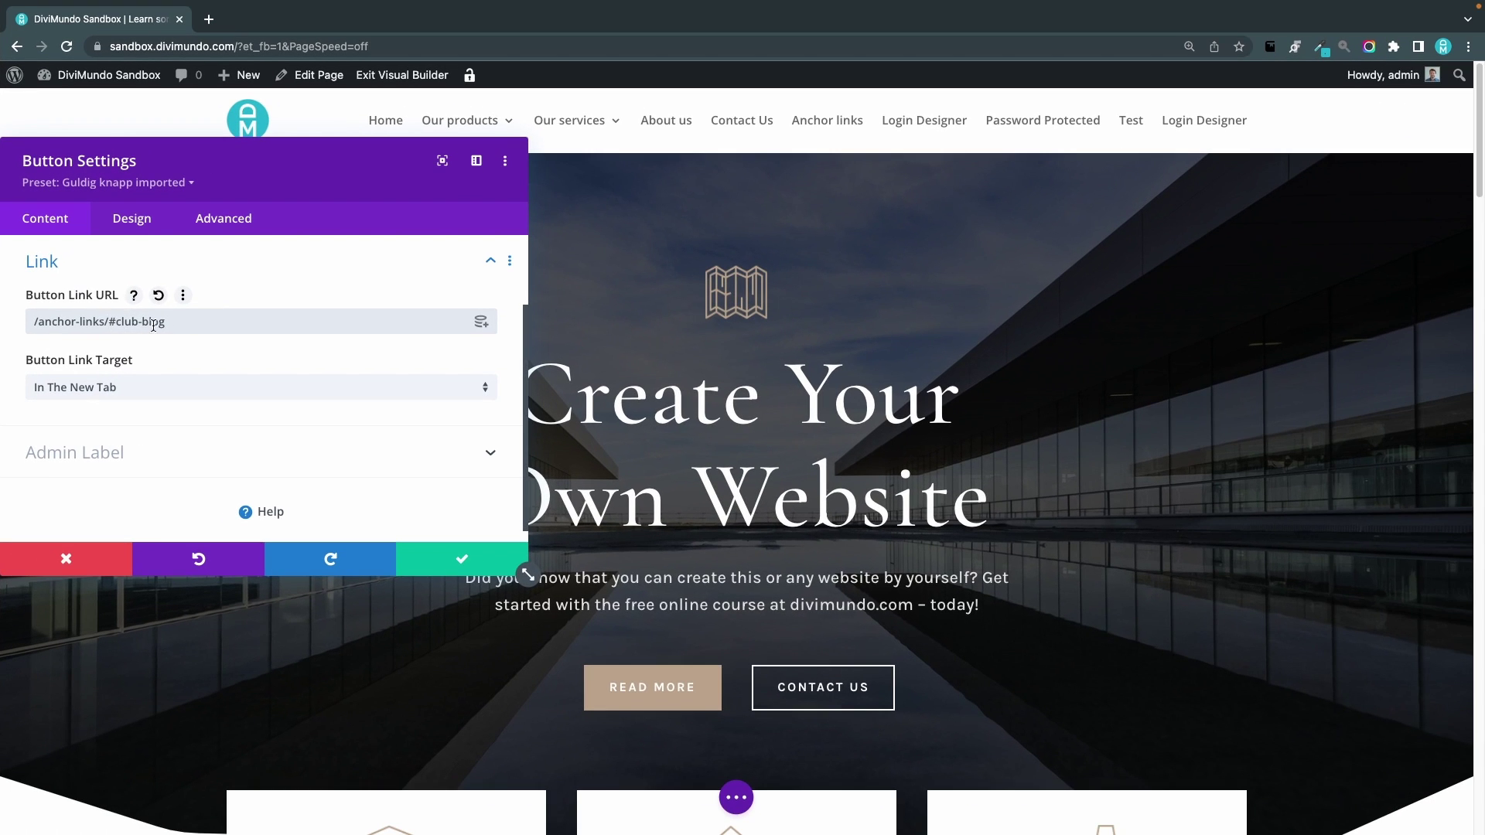
Save the READ MORE link with Save & Exit, then follow it to the Club Blog section
{"action": "left_click", "coordinate": [509, 569]}
{"action": "left_click", "coordinate": [387, 74]}
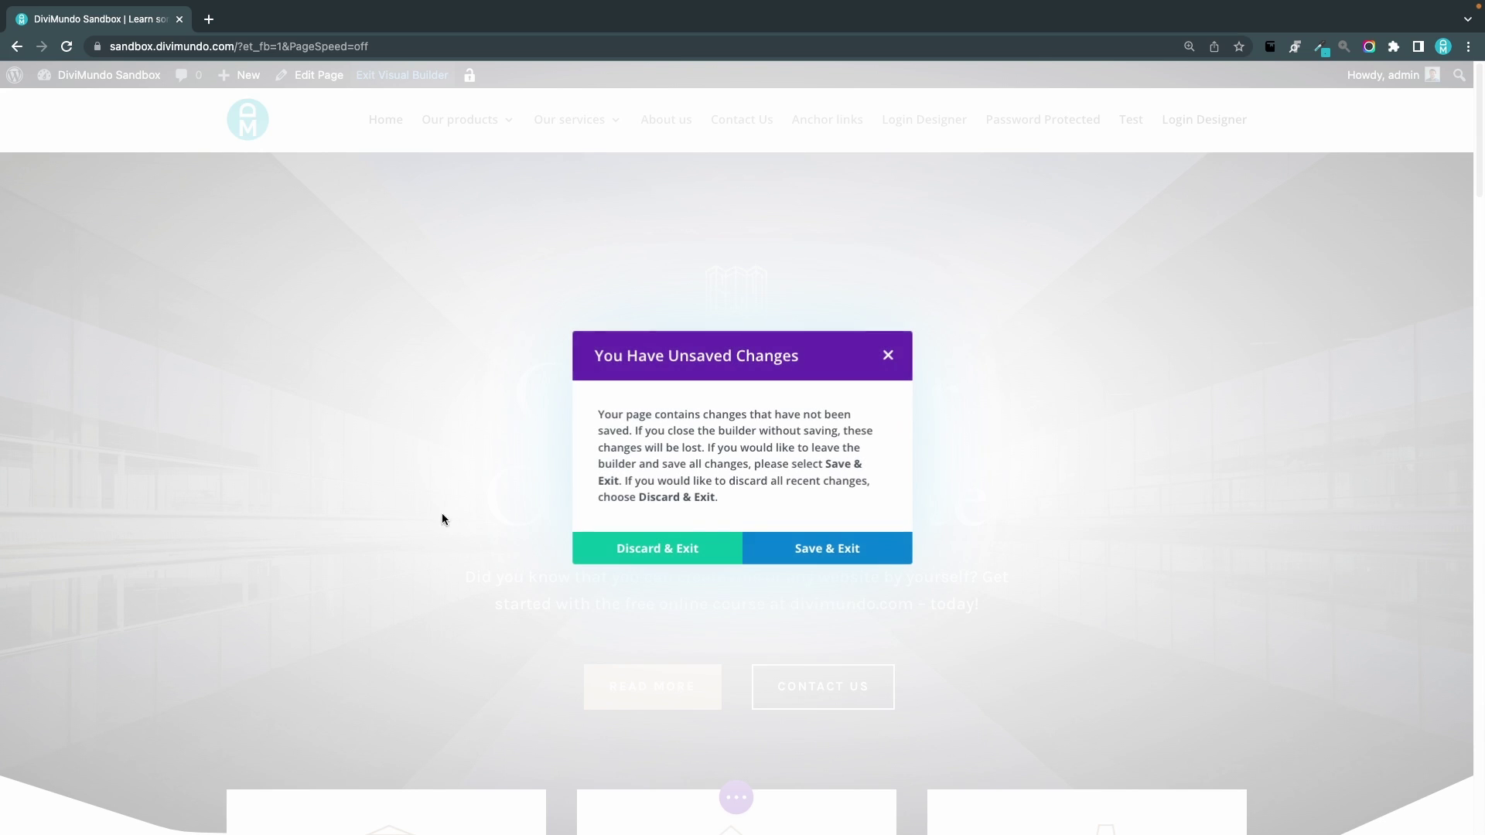
{"action": "left_click", "coordinate": [897, 549]}
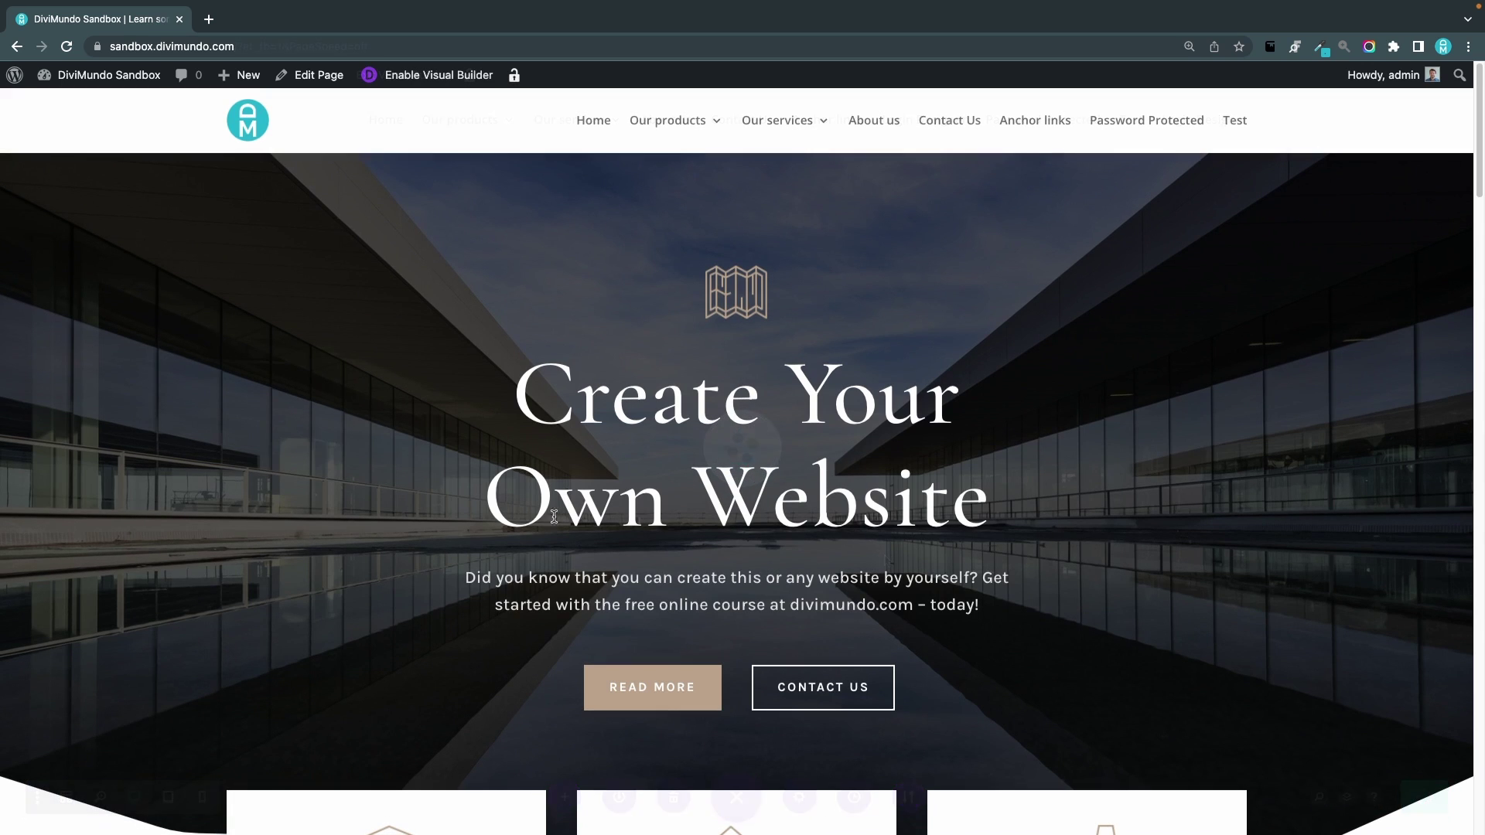
{"action": "left_click", "coordinate": [658, 693]}
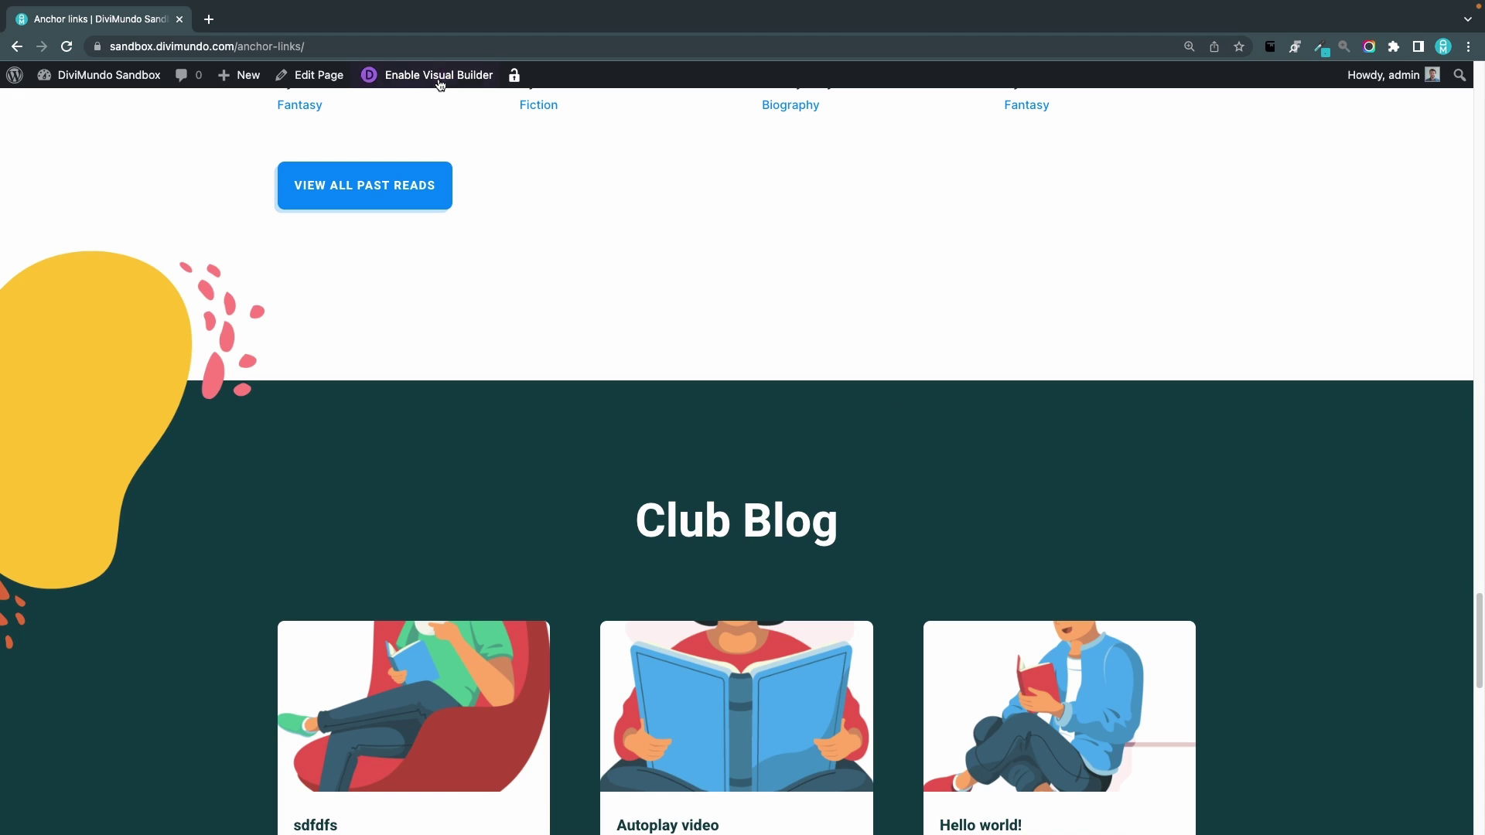
Load the Anchor links page at its #et-boc address and reopen it in the visual builder
{"action": "left_click", "coordinate": [409, 41]}
{"action": "left_click", "coordinate": [409, 38]}
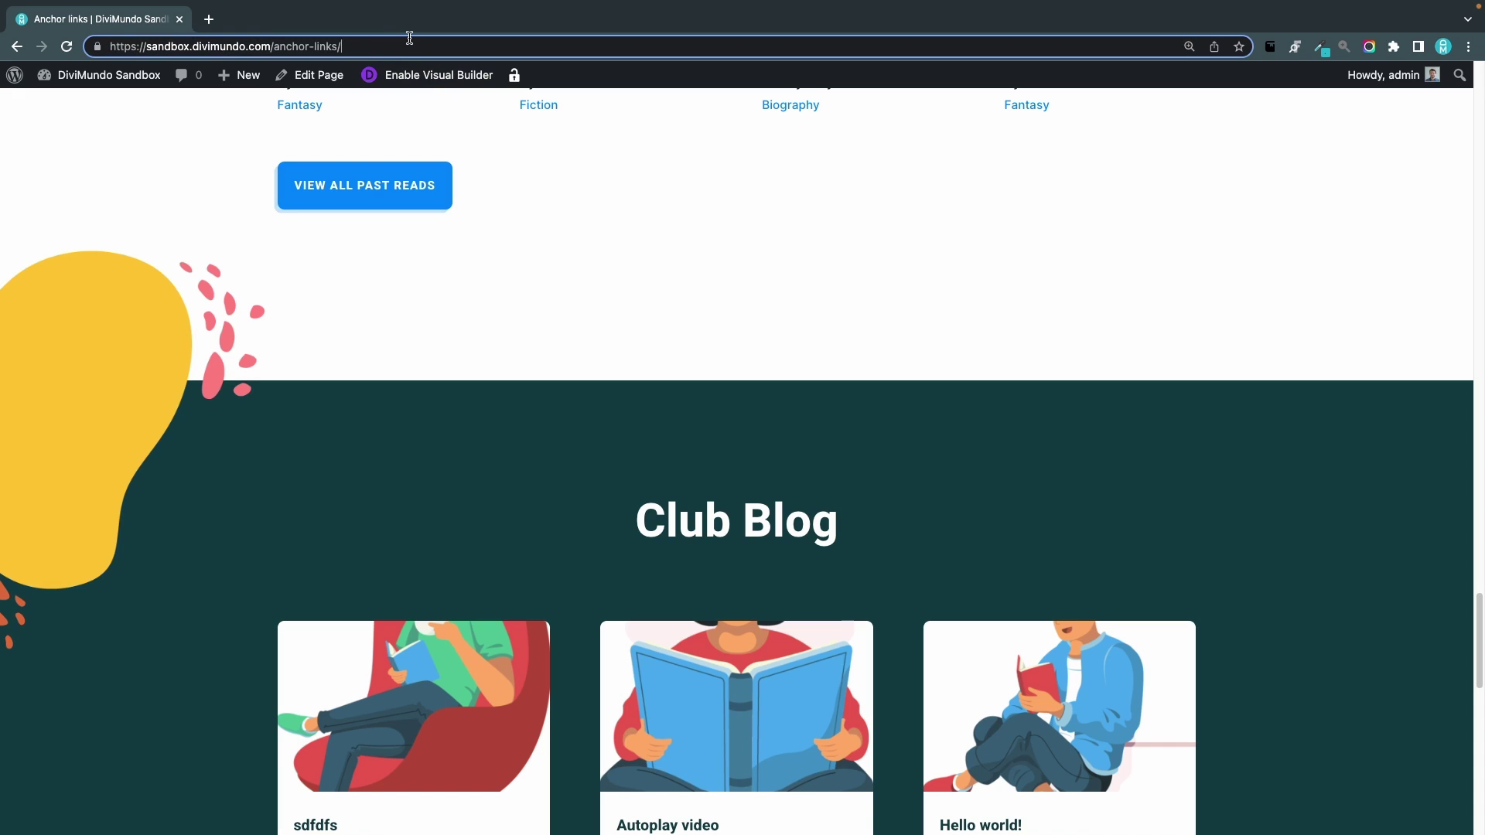
{"action": "type", "text": "#et-"}
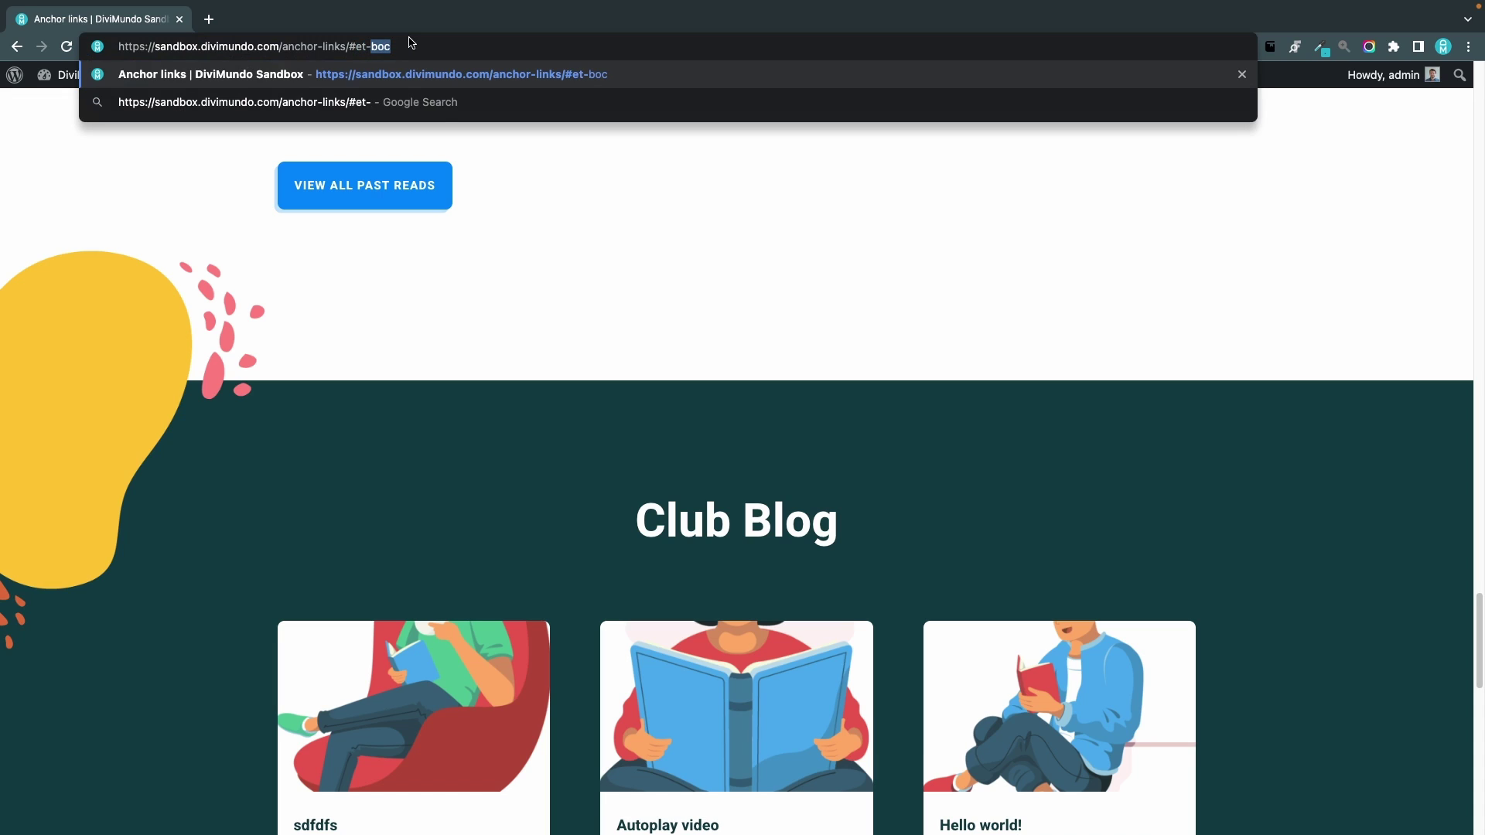
{"action": "type", "text": "boc"}
{"action": "key", "text": "Return"}
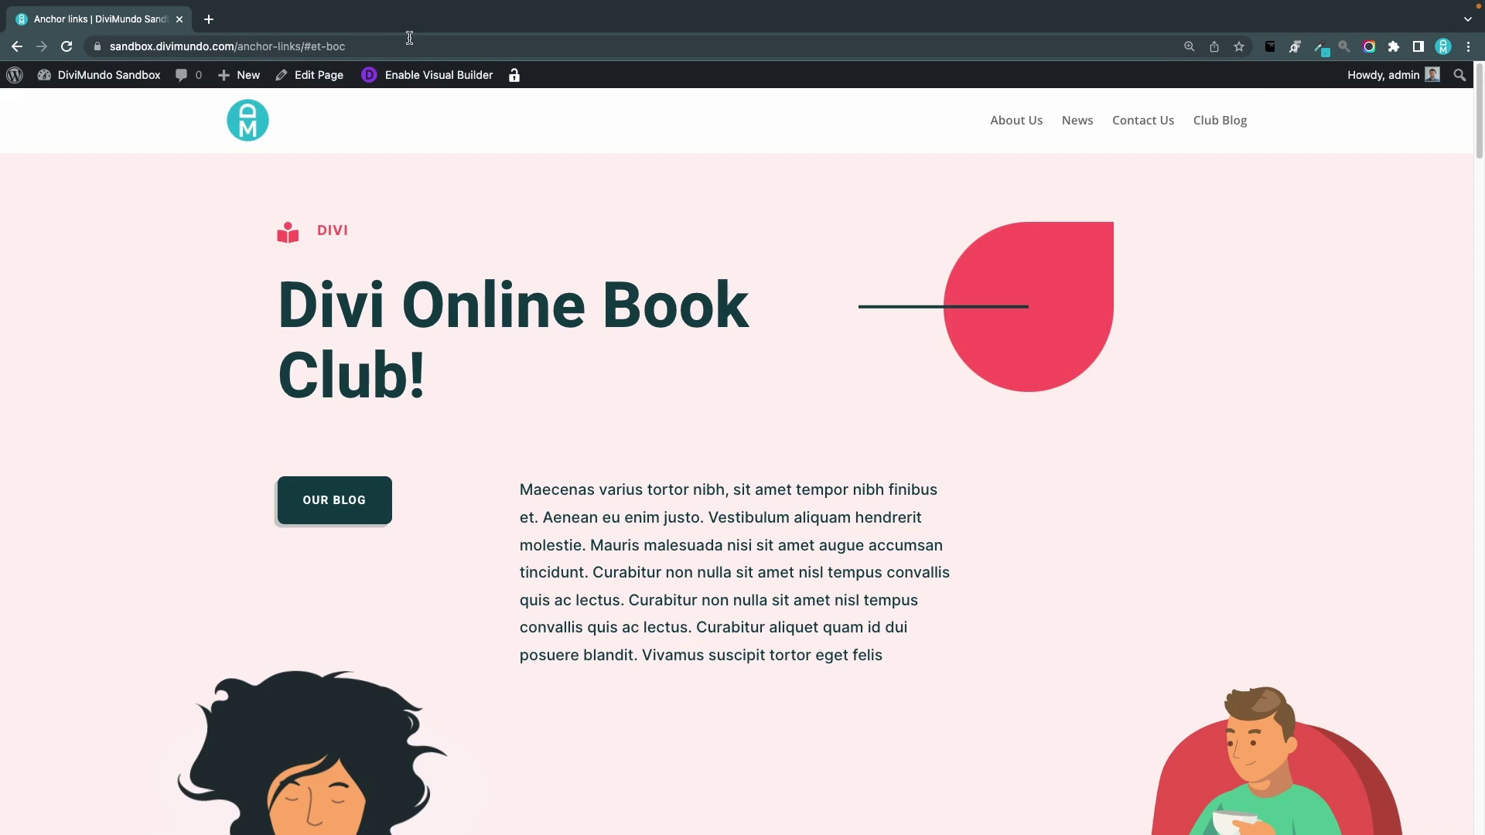
{"action": "left_click", "coordinate": [433, 75]}
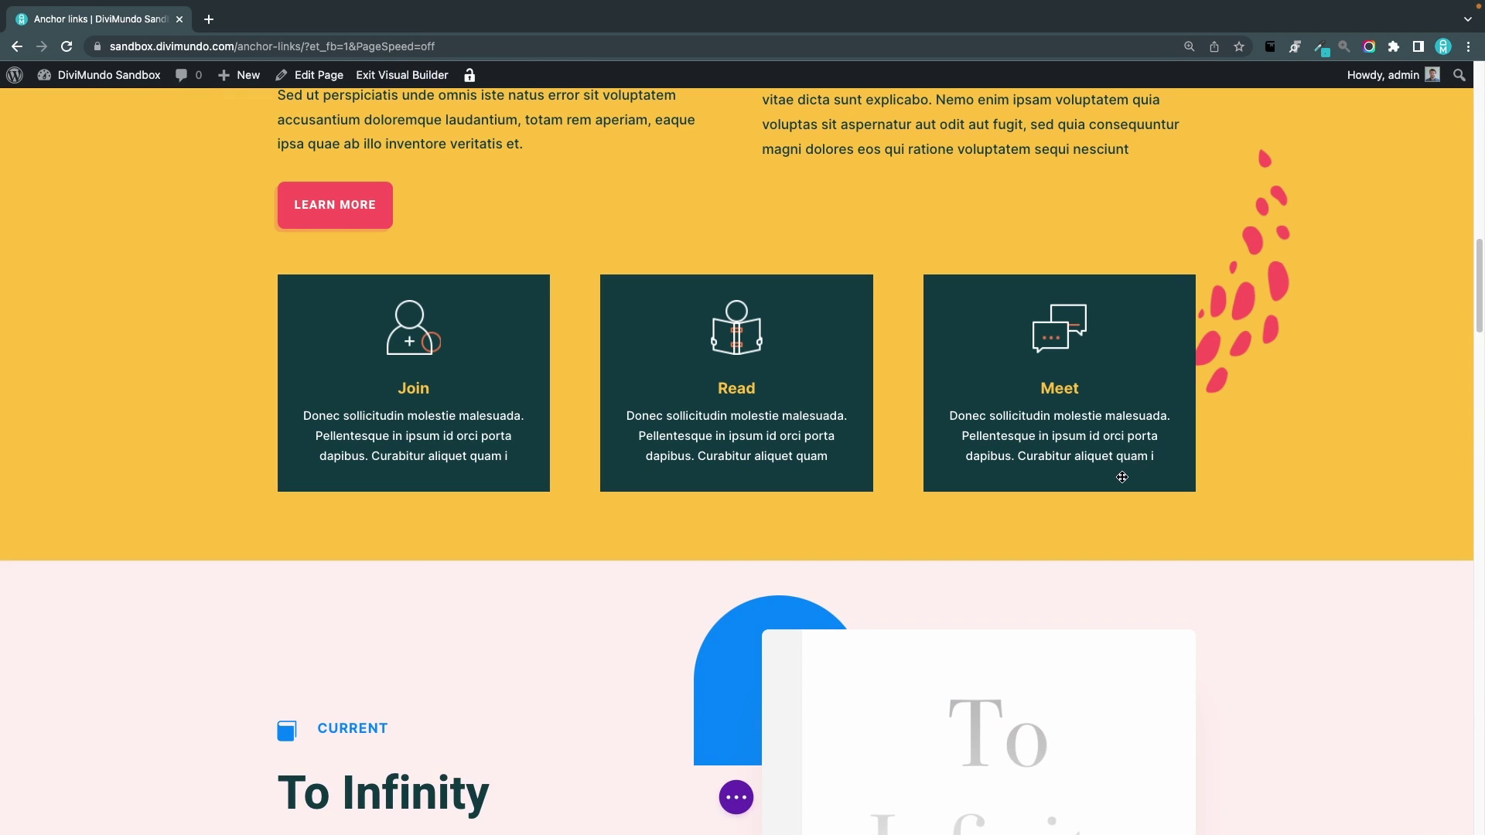
In the Join the Club text module, link the words 'natus error sit' to the page-top anchor
{"action": "scroll", "coordinate": [1121, 477], "scroll_direction": "up", "scroll_amount": 3}
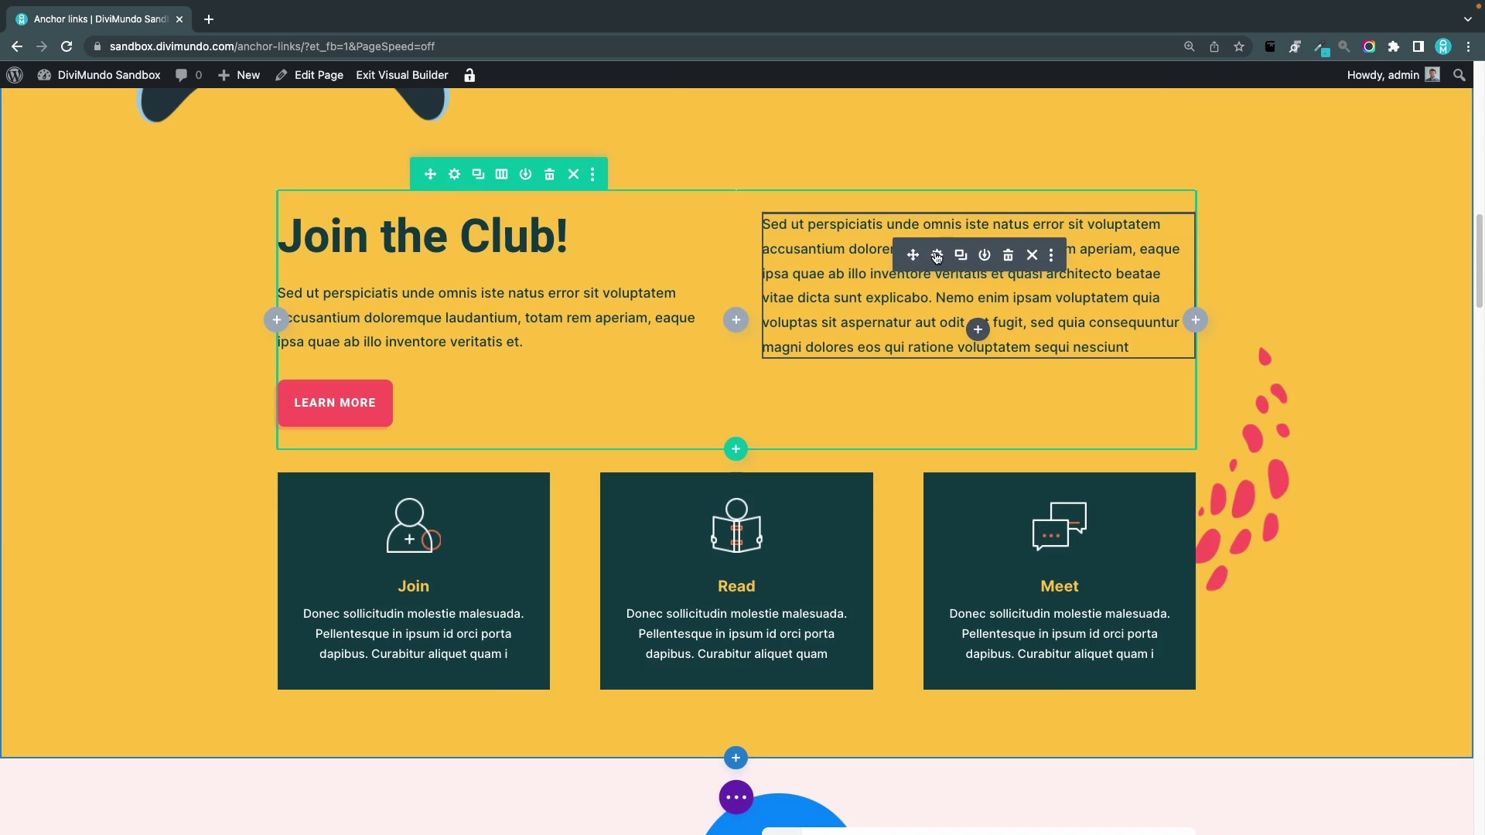
{"action": "left_click", "coordinate": [936, 256]}
{"action": "scroll", "coordinate": [255, 387], "scroll_direction": "down", "scroll_amount": 1}
{"action": "left_click_drag", "start_coordinate": [247, 380], "coordinate": [333, 380]}
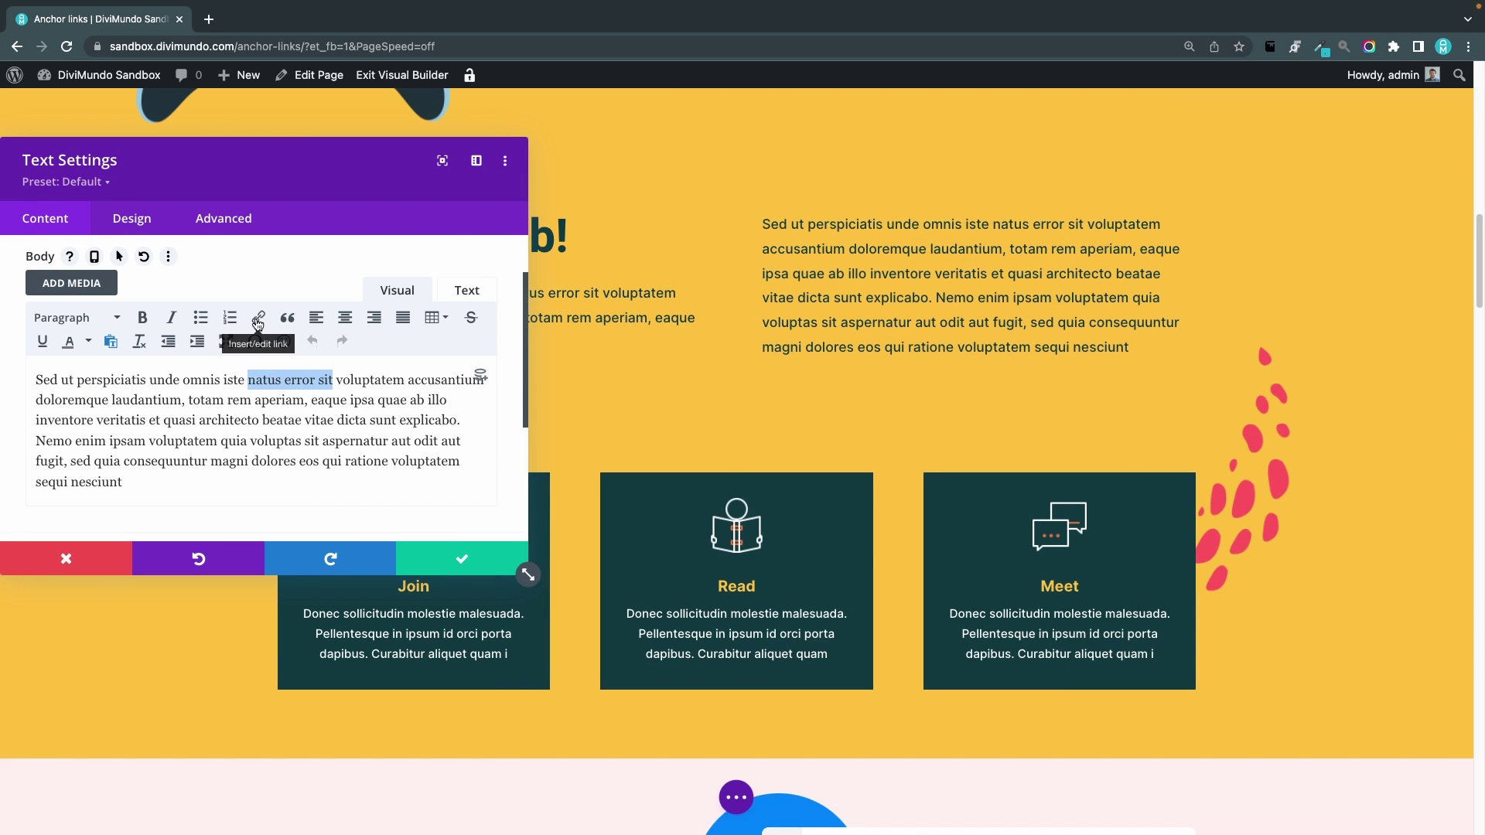
{"action": "left_click", "coordinate": [257, 318]}
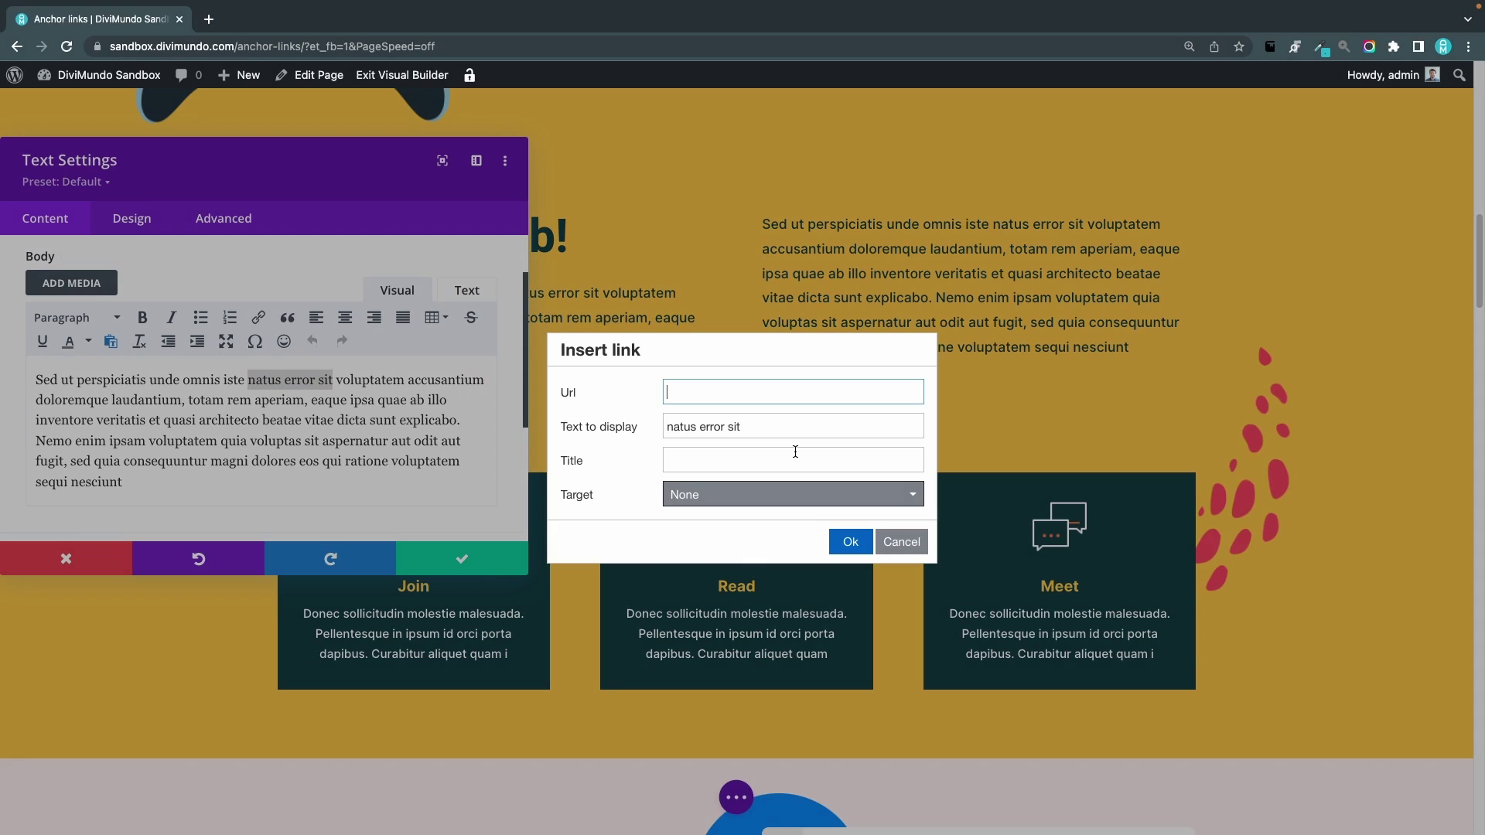
{"action": "type", "text": "#et-"}
{"action": "type", "text": "bod"}
{"action": "left_click", "coordinate": [850, 542]}
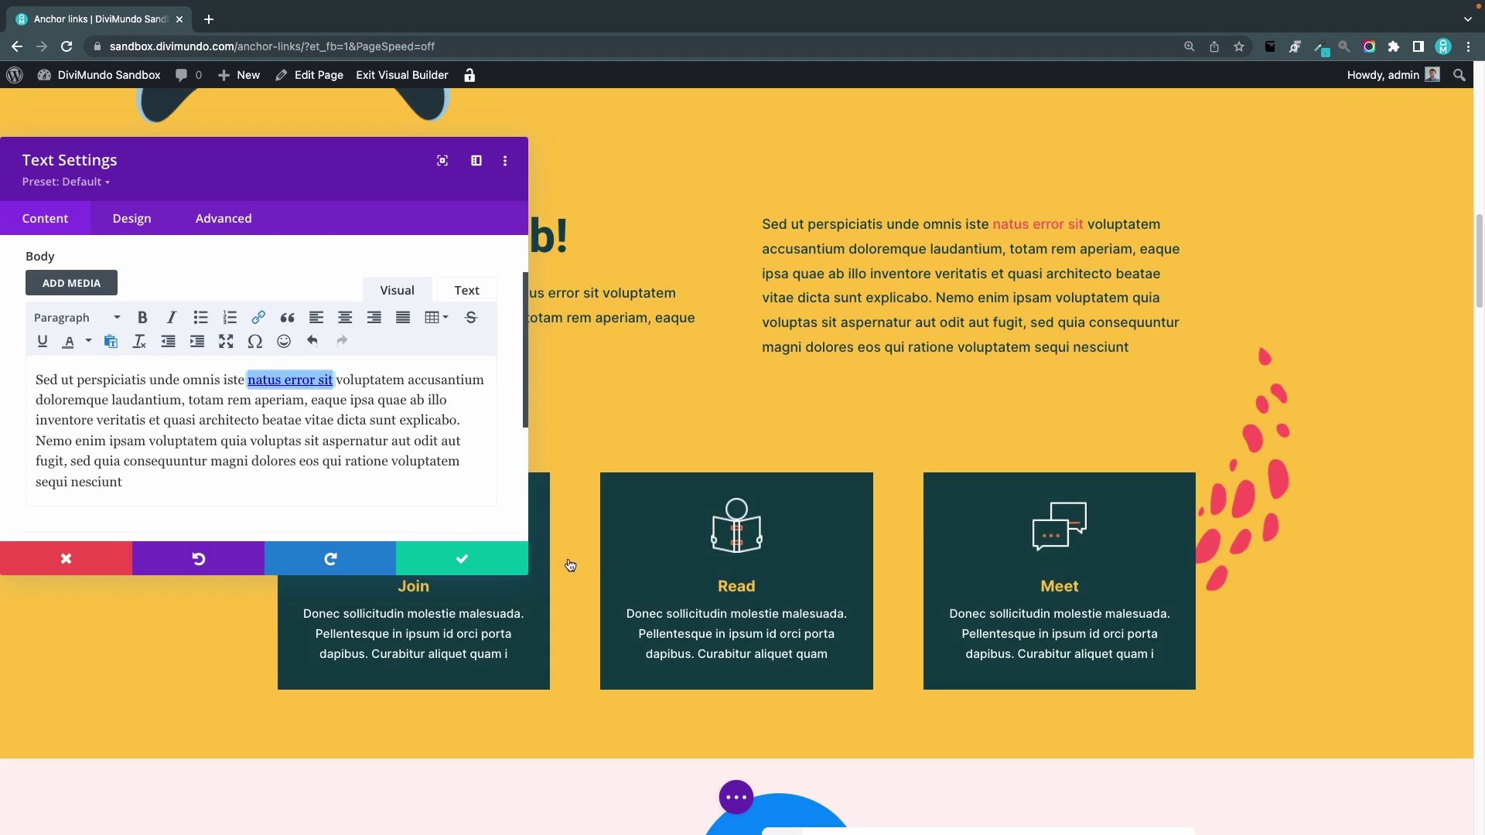
Keep the text module changes and save the page with Save & Exit
{"action": "left_click", "coordinate": [499, 564]}
{"action": "left_click", "coordinate": [402, 75]}
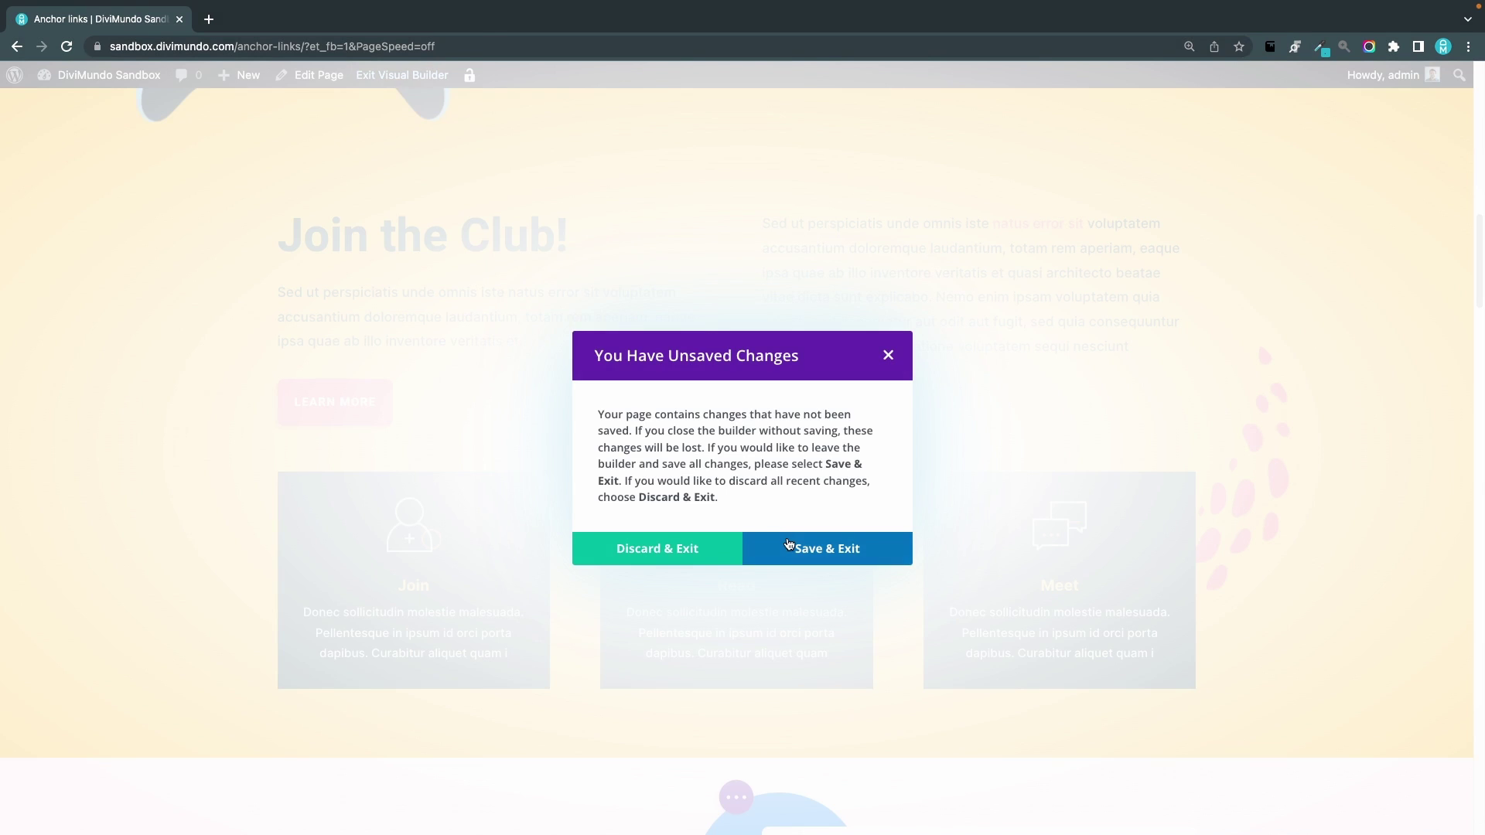
{"action": "left_click", "coordinate": [789, 544]}
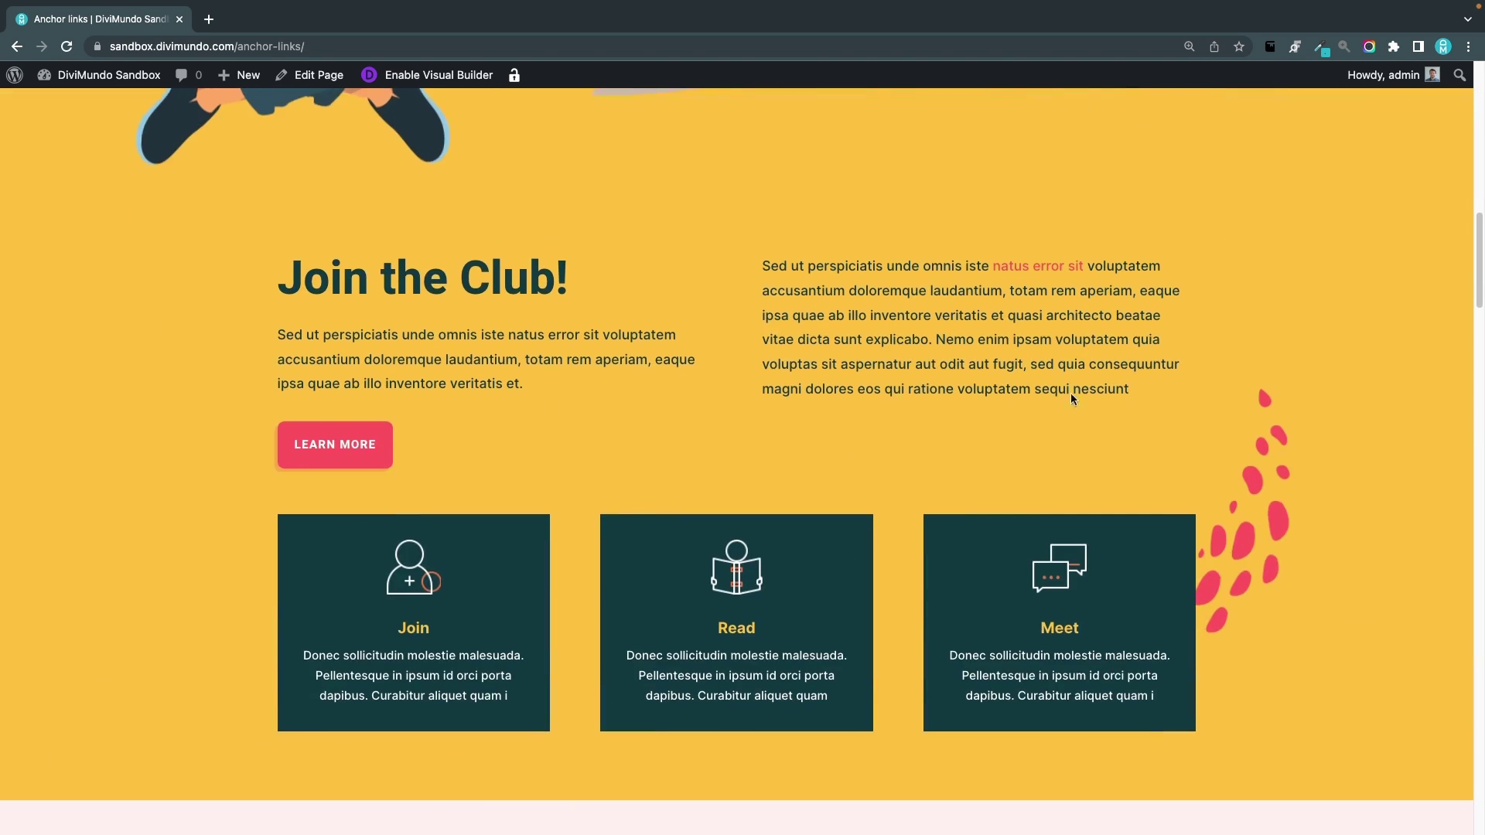
Follow the 'natus error sit' link in Join the Club back to the page top
{"action": "left_click", "coordinate": [1014, 267]}
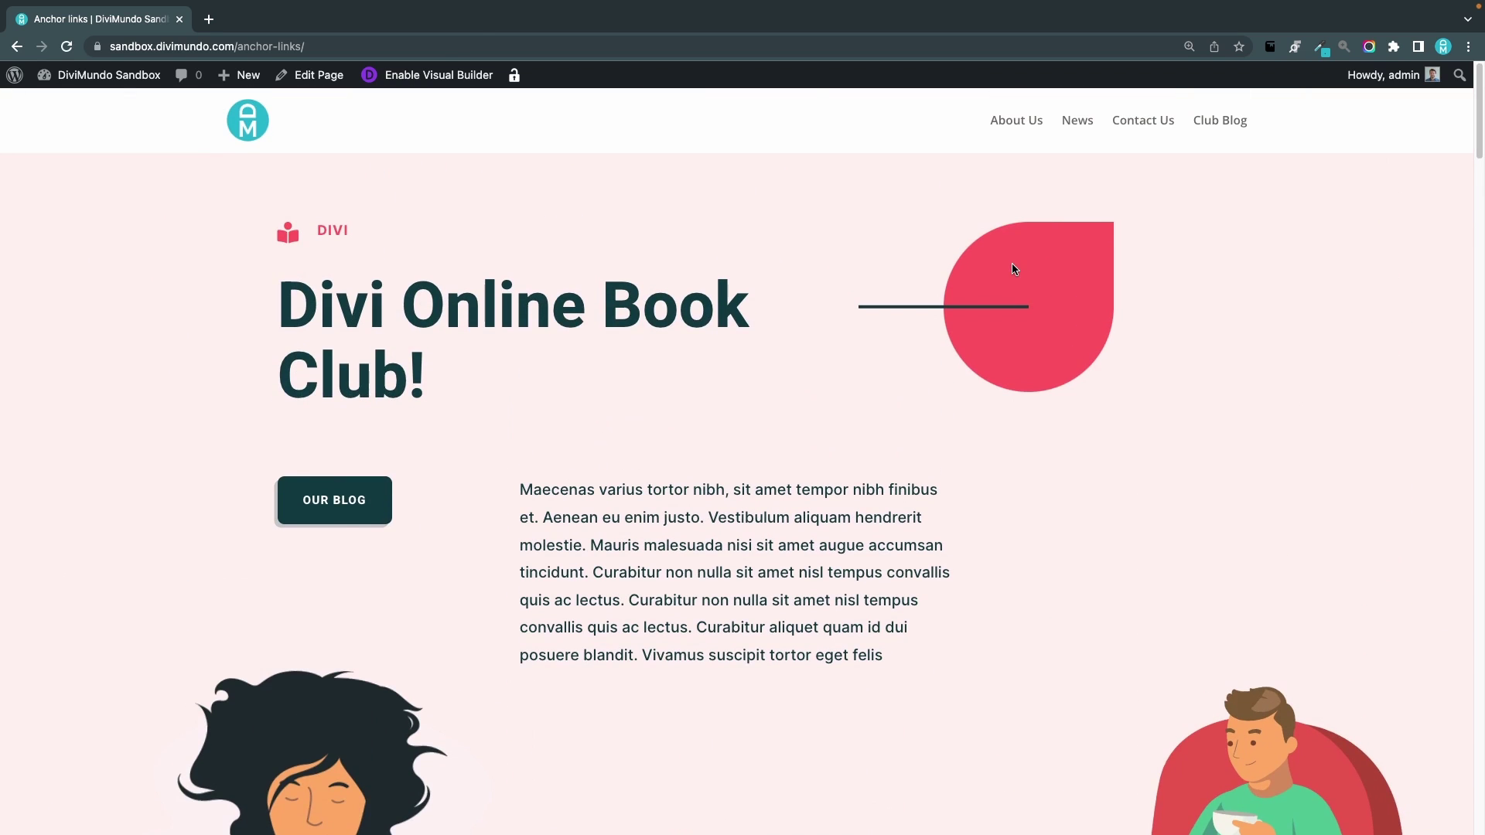